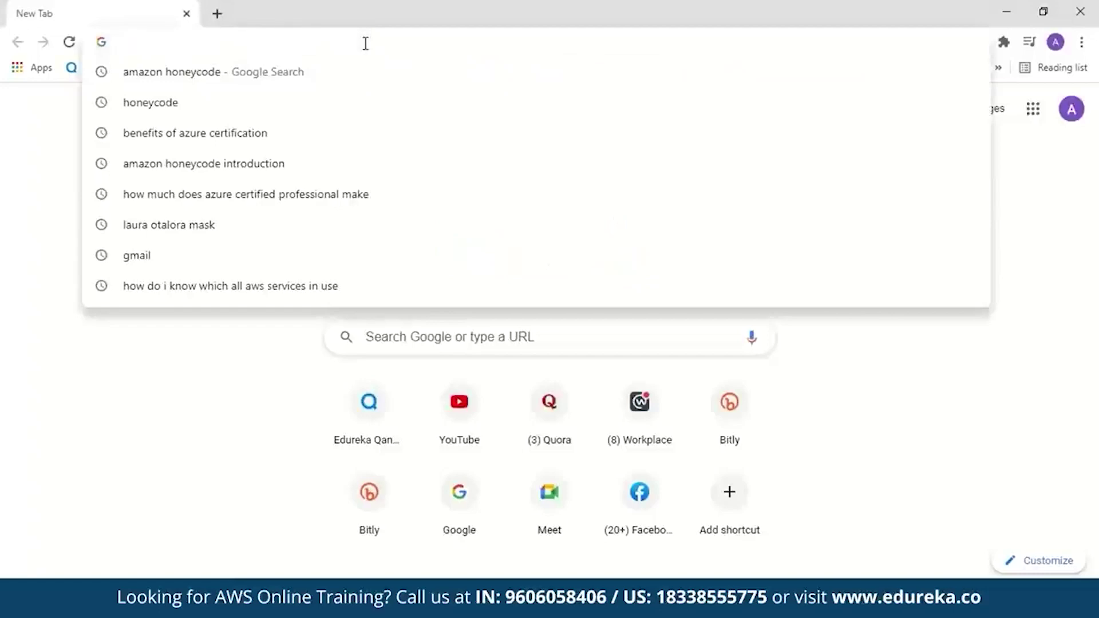
- Search Google for amazon honeycode and open the Amazon Honeycode site from the results
key(Return)
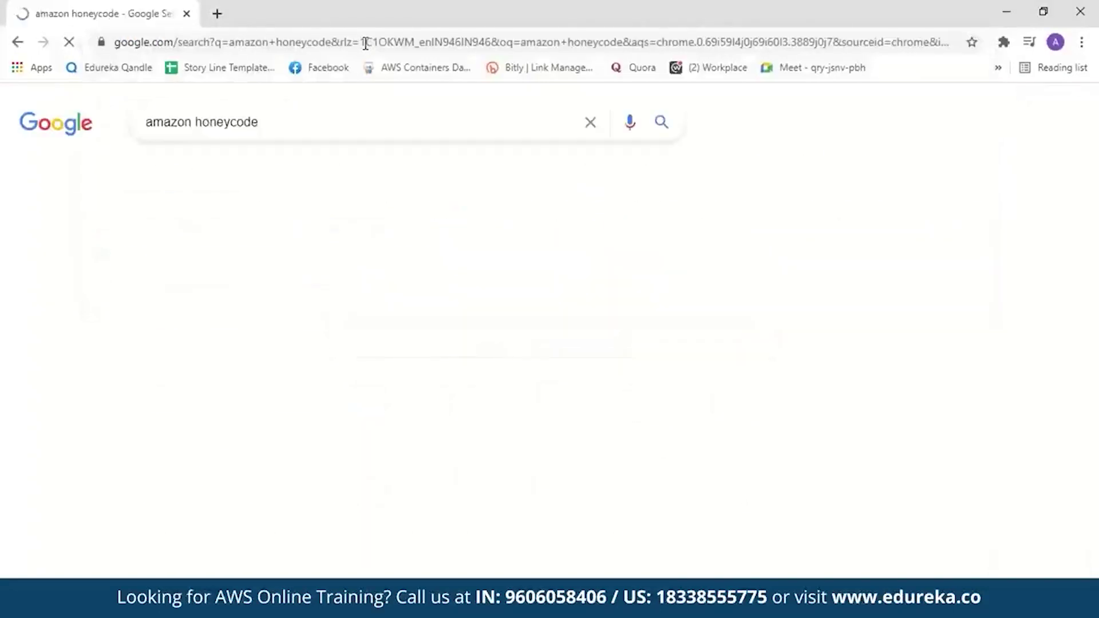
click(308, 267)
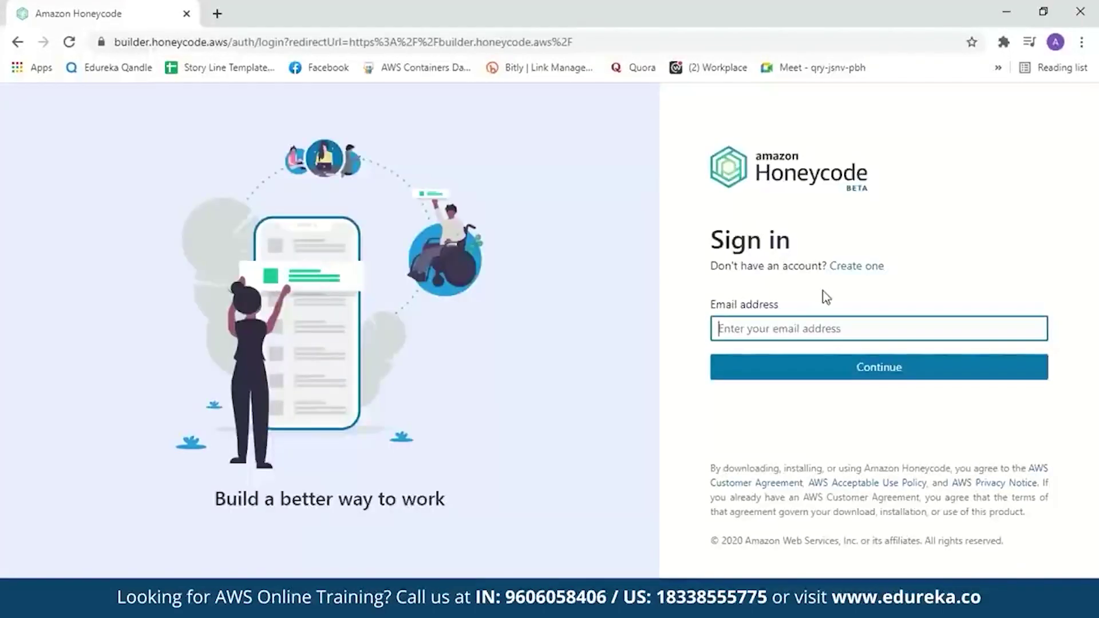
- Sign in to Honeycode with the account e-mail address and password
click(852, 276)
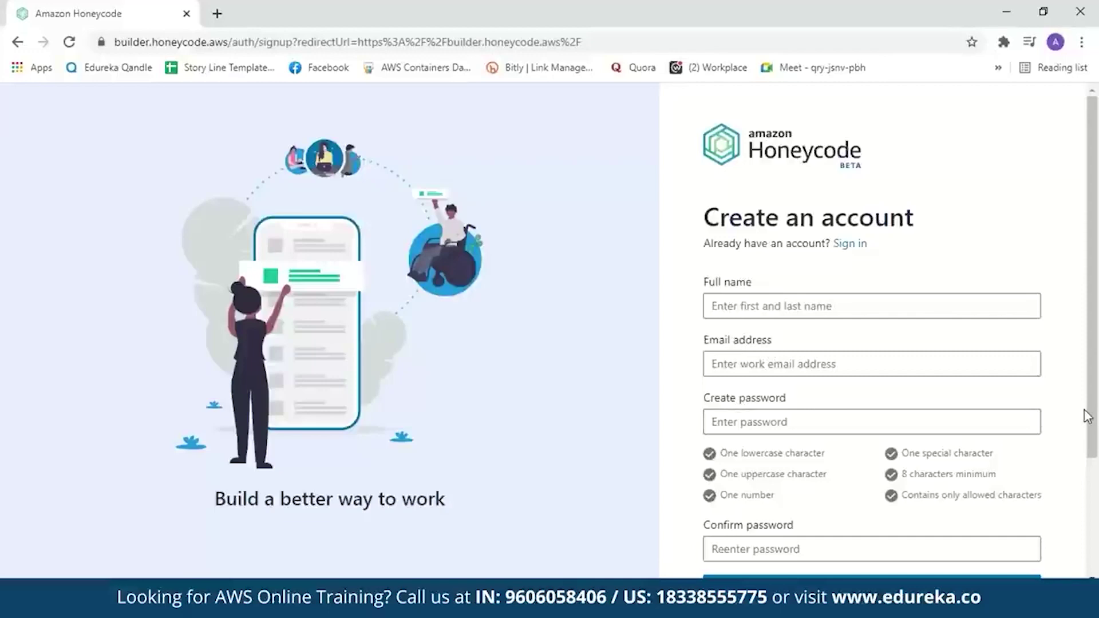
click(859, 252)
click(823, 369)
text(********)
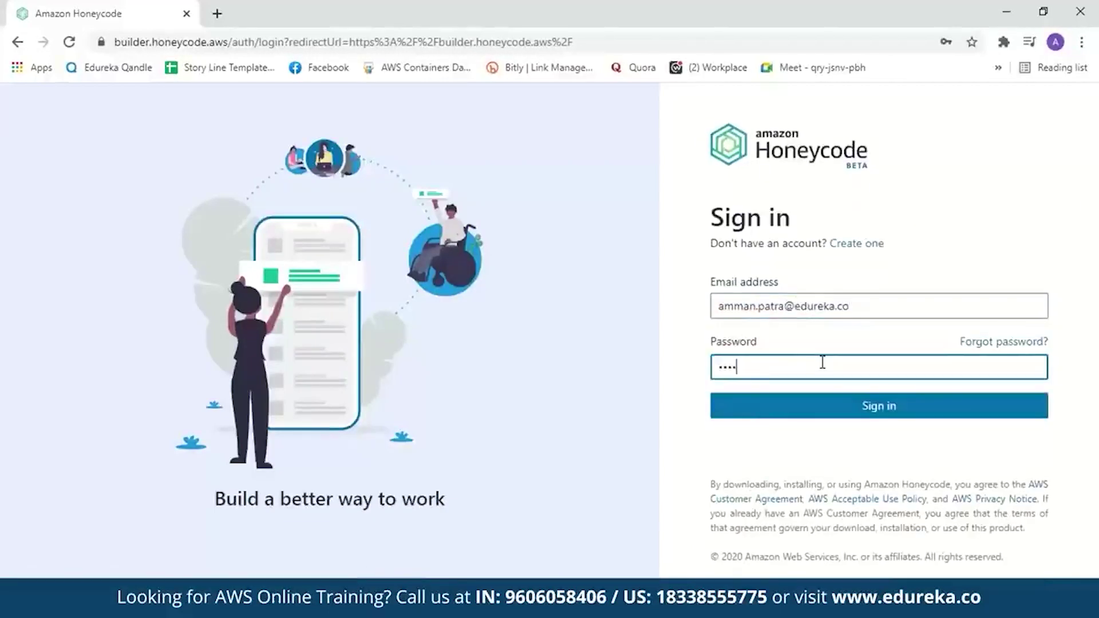
click(836, 404)
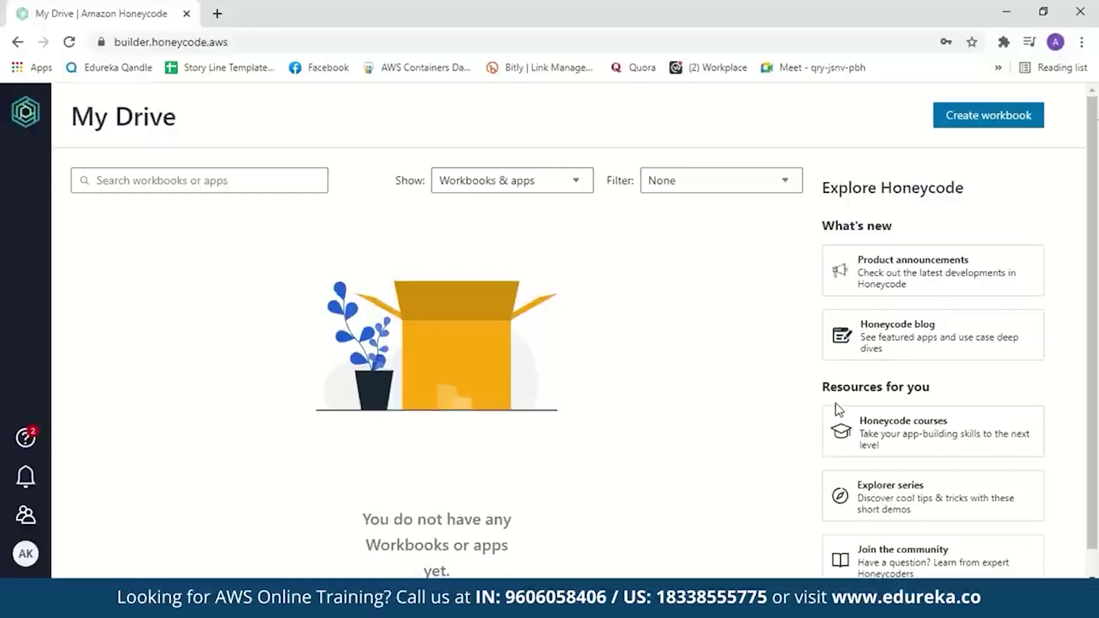
- Create a blank workbook from scratch named TeamTask
click(960, 120)
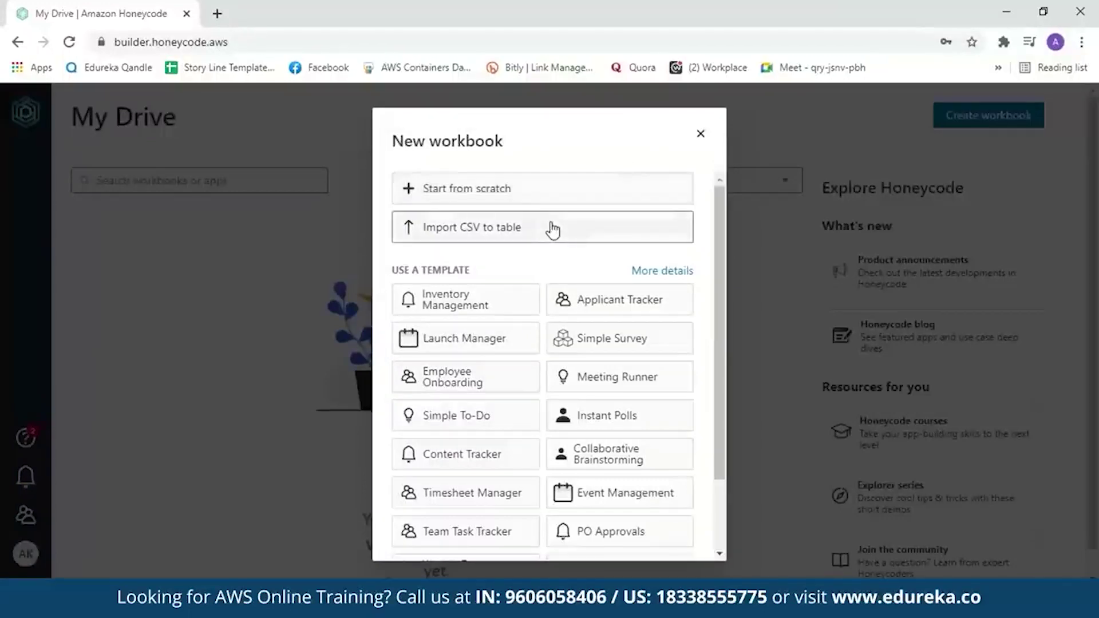
drag(716, 252, 731, 241)
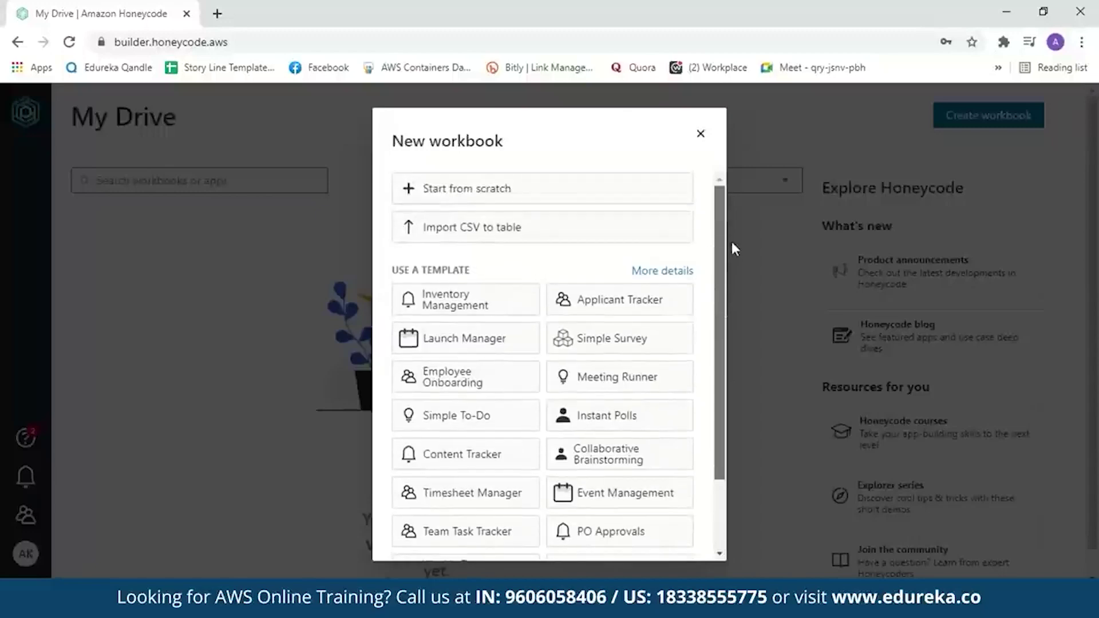
click(601, 192)
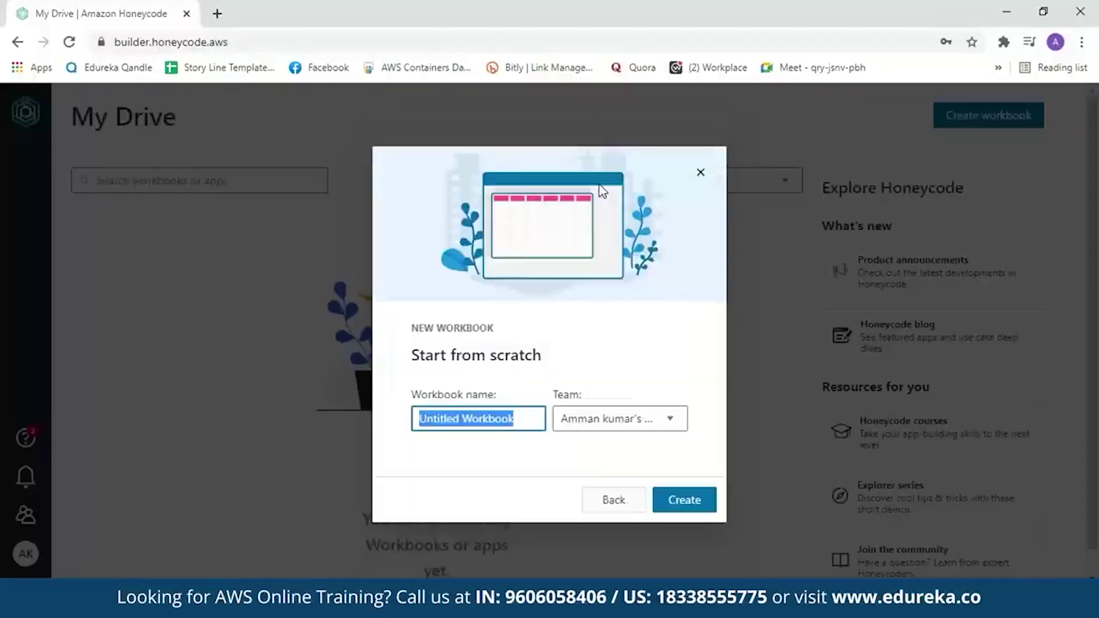
key(BackSpace)
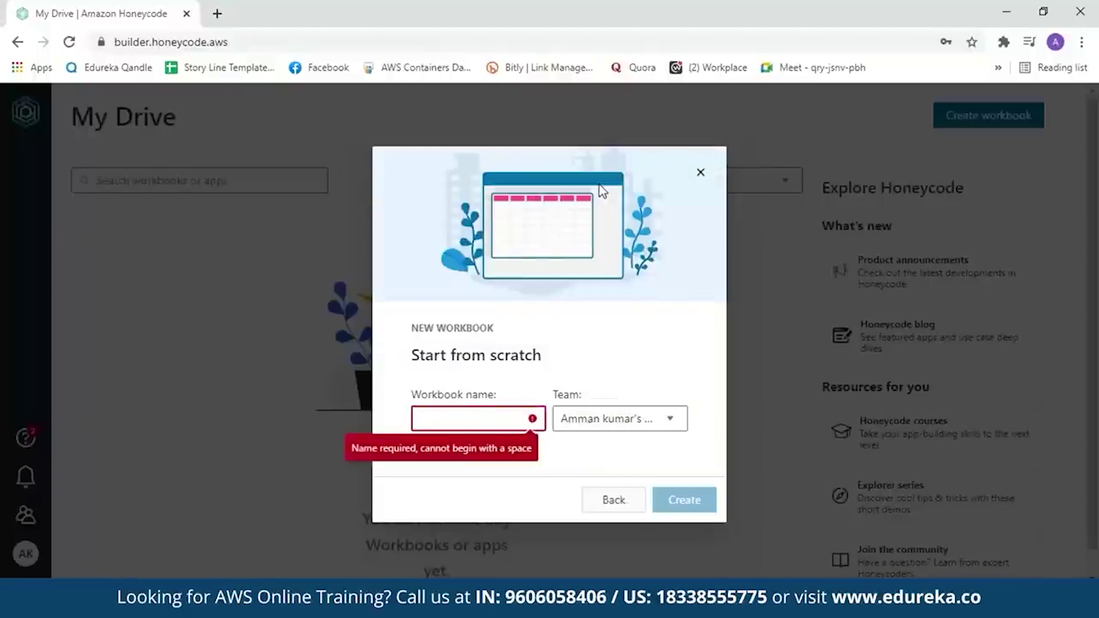
text(TeamTask)
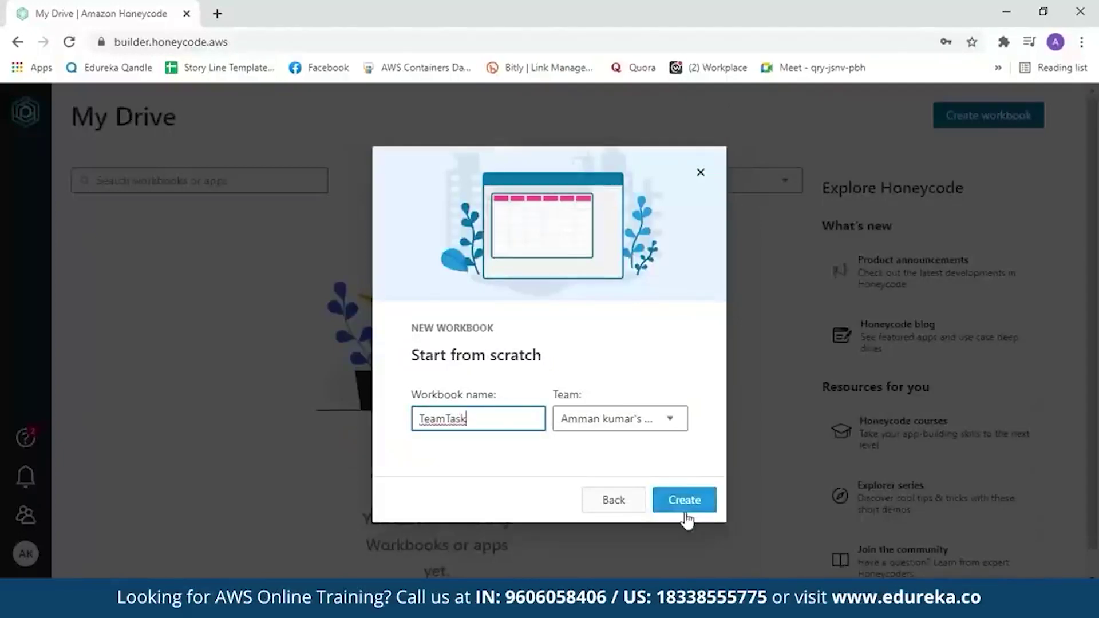
click(685, 500)
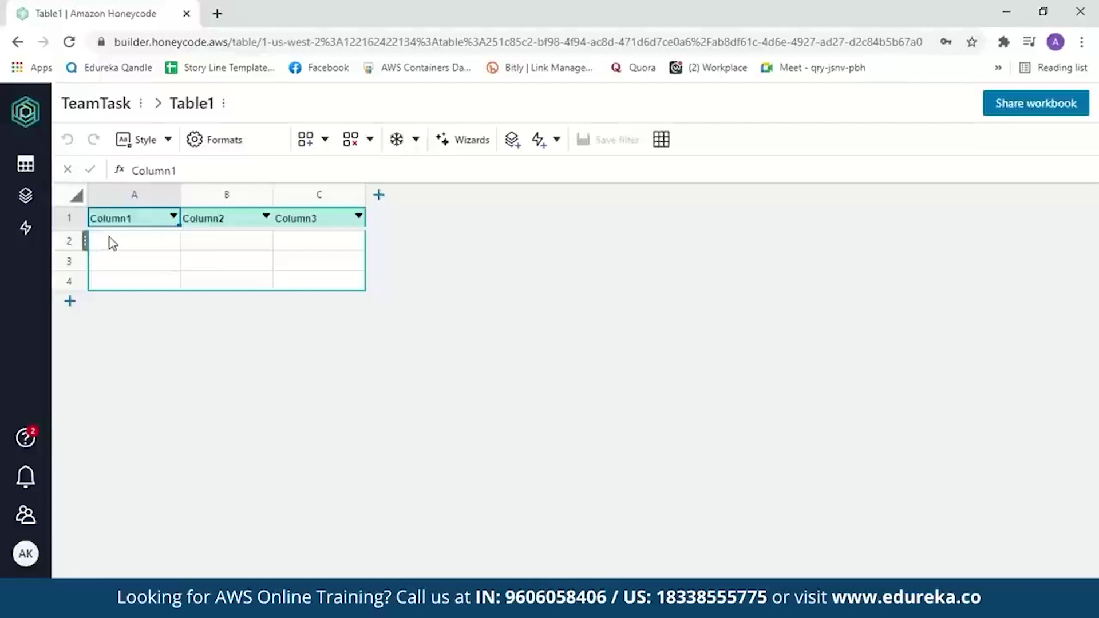
- Rename the first three column headers to Sl No., Name of the task and Assigned to
double_click(143, 220)
key(BackSpace)
key(BackSpace)
key(BackSpace)
key(BackSpace)
key(BackSpace)
key(BackSpace)
key(BackSpace)
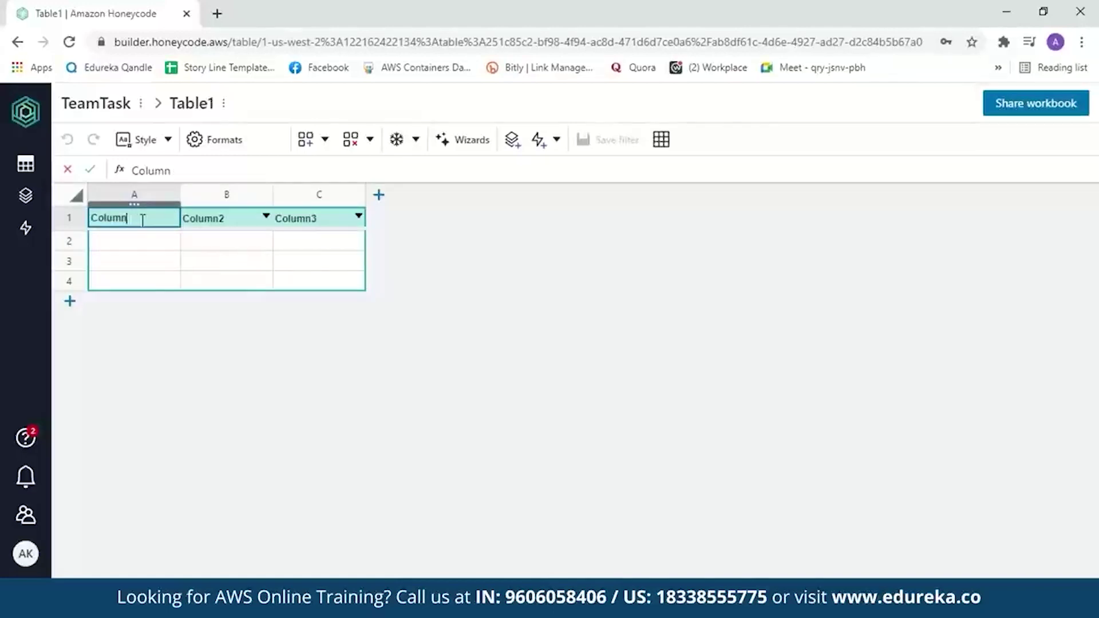
text(Sl No.)
double_click(221, 218)
key(BackSpace)
key(BackSpace)
key(BackSpace)
key(BackSpace)
key(BackSpace)
key(BackSpace)
text(Name of the task)
double_click(312, 218)
key(BackSpace)
key(BackSpace)
key(BackSpace)
key(BackSpace)
key(BackSpace)
key(BackSpace)
key(BackSpace)
text(Assigned to)
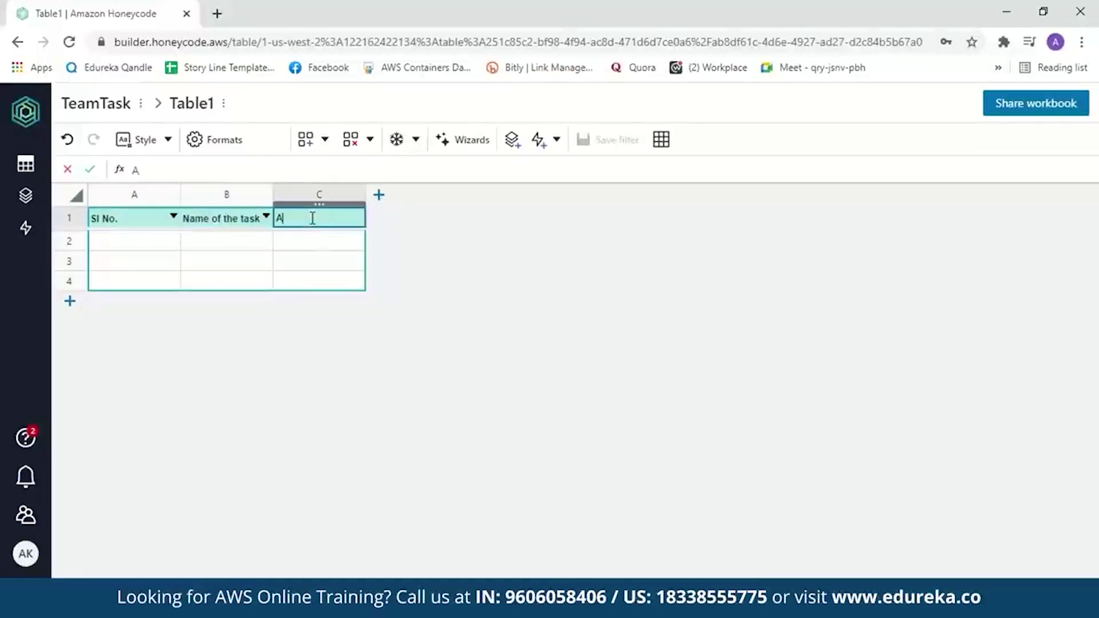
- Add three more columns headed Status, Start Date and Deadline
click(378, 195)
key(BackSpace)
key(BackSpace)
key(BackSpace)
key(BackSpace)
key(BackSpace)
key(BackSpace)
key(BackSpace)
text(Status)
click(471, 195)
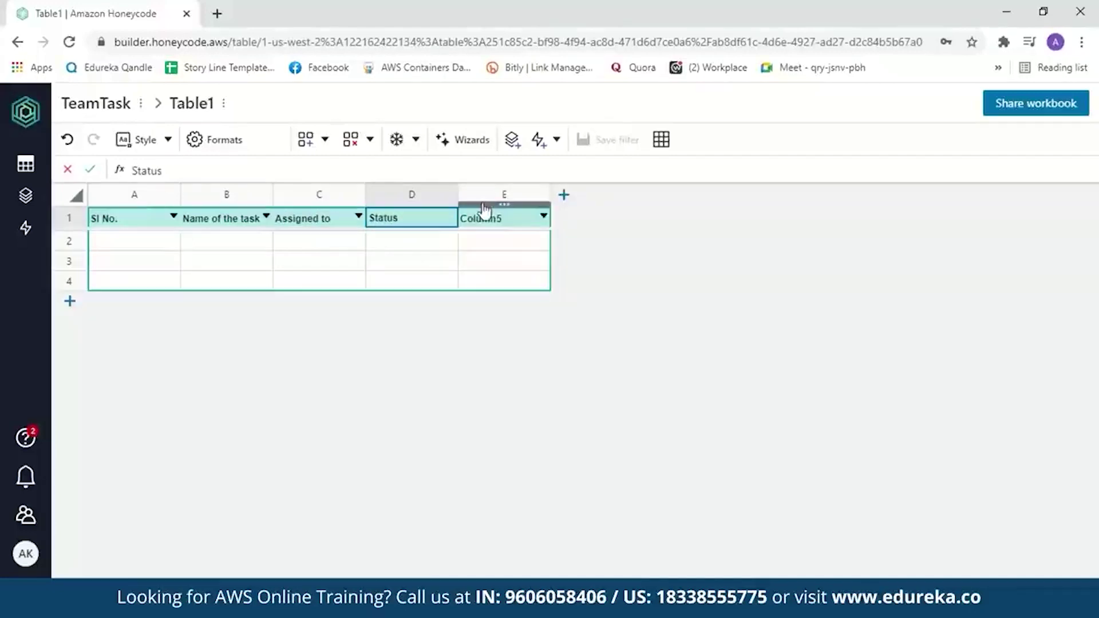
click(503, 217)
key(BackSpace)
key(BackSpace)
key(BackSpace)
key(BackSpace)
key(BackSpace)
key(BackSpace)
key(BackSpace)
text(Start Date)
click(564, 195)
key(BackSpace)
key(BackSpace)
key(BackSpace)
key(BackSpace)
key(BackSpace)
key(BackSpace)
key(BackSpace)
text(Deadline)
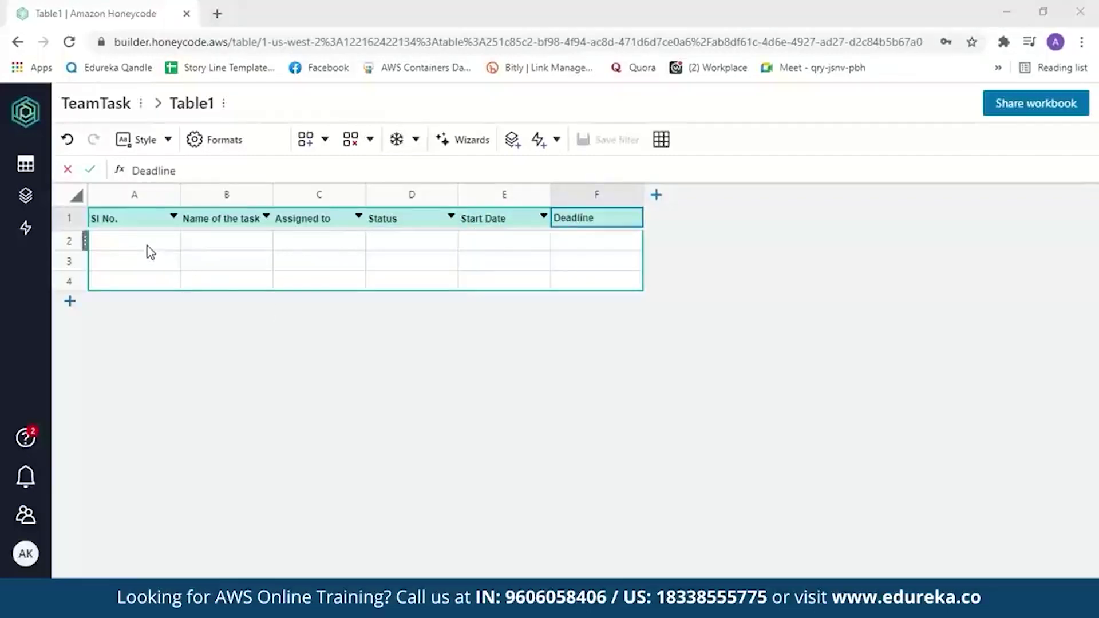
click(148, 248)
- Fill row 2 with 1, Amazon Honeycode, the assignee's name, Pending, 10/04/2021 and 17/04/2021
text(1)
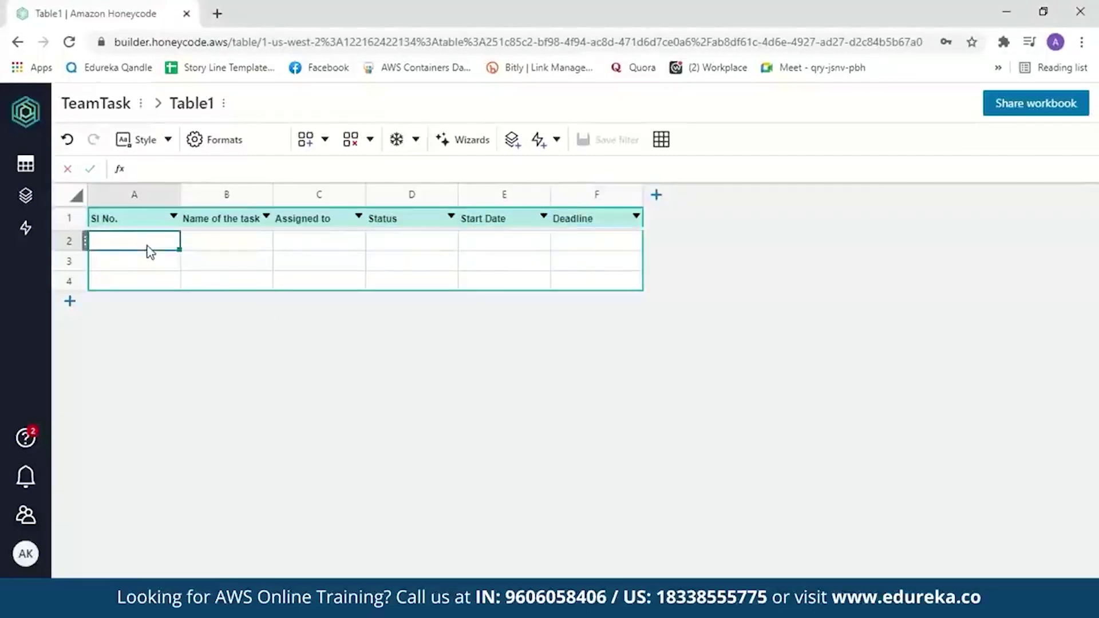
key(Tab)
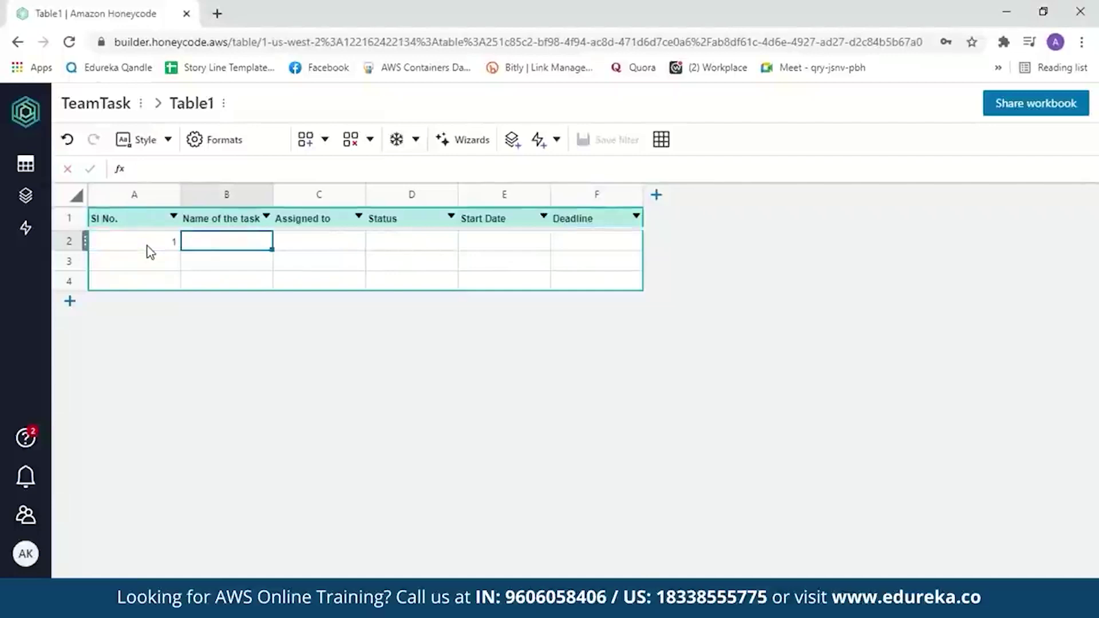
text(Amaz)
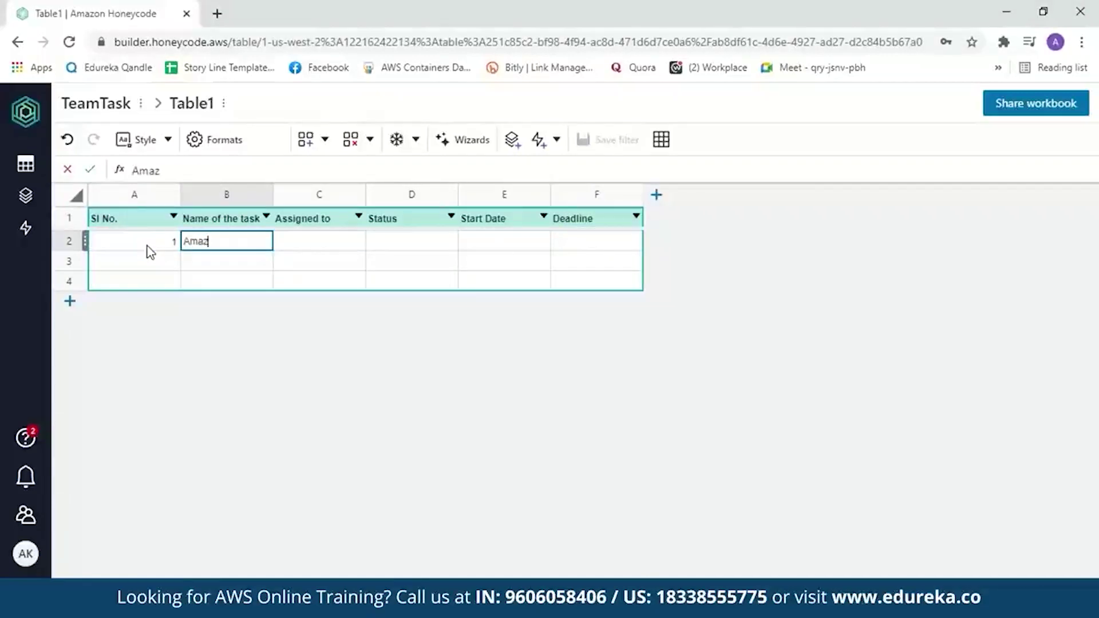
text(on Honeycode)
key(Tab)
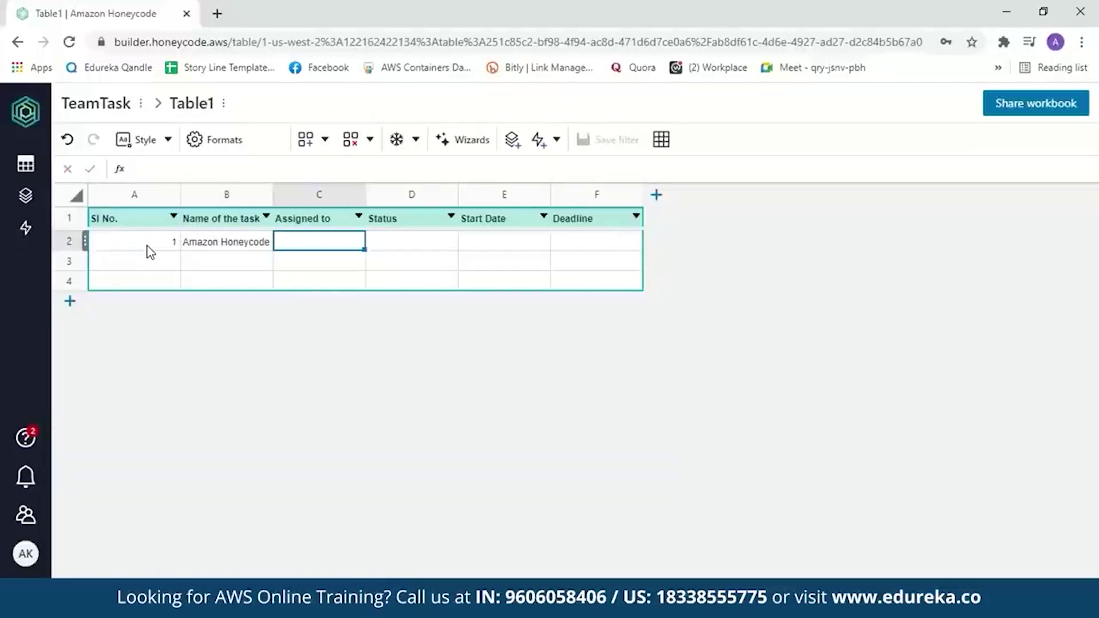
text(Amman)
key(Tab)
text(Pend)
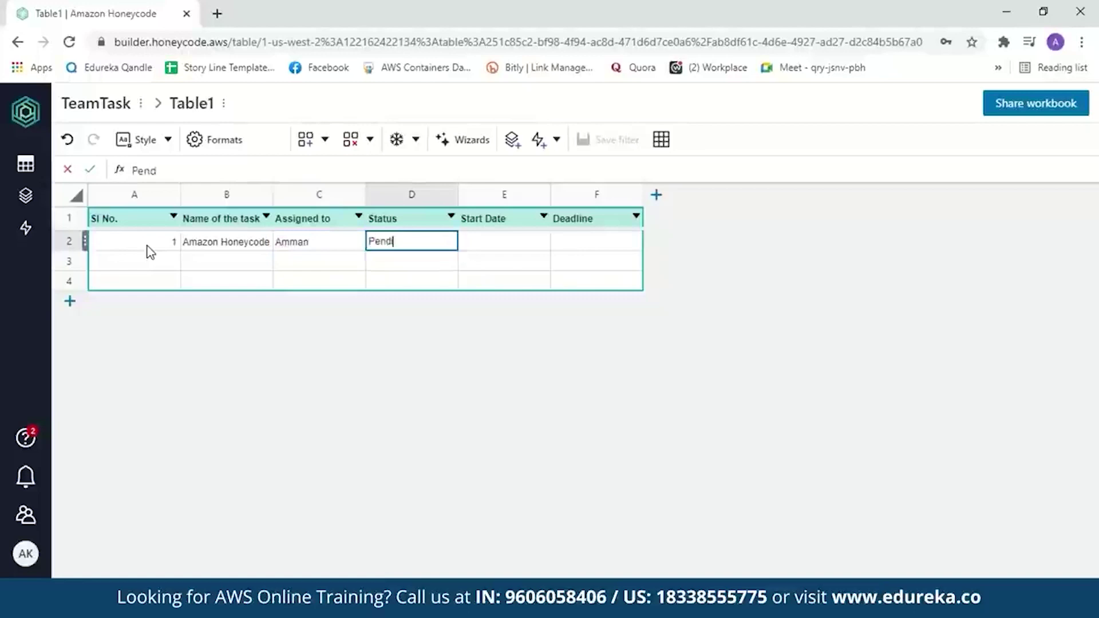
text(ing)
key(Tab)
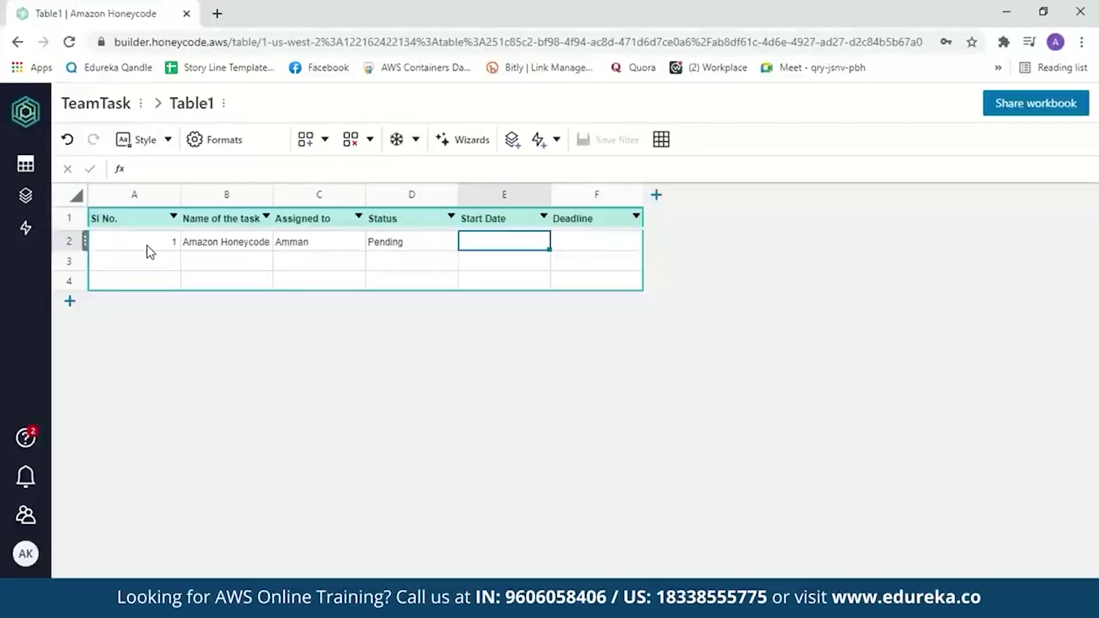
text(10/04/2021)
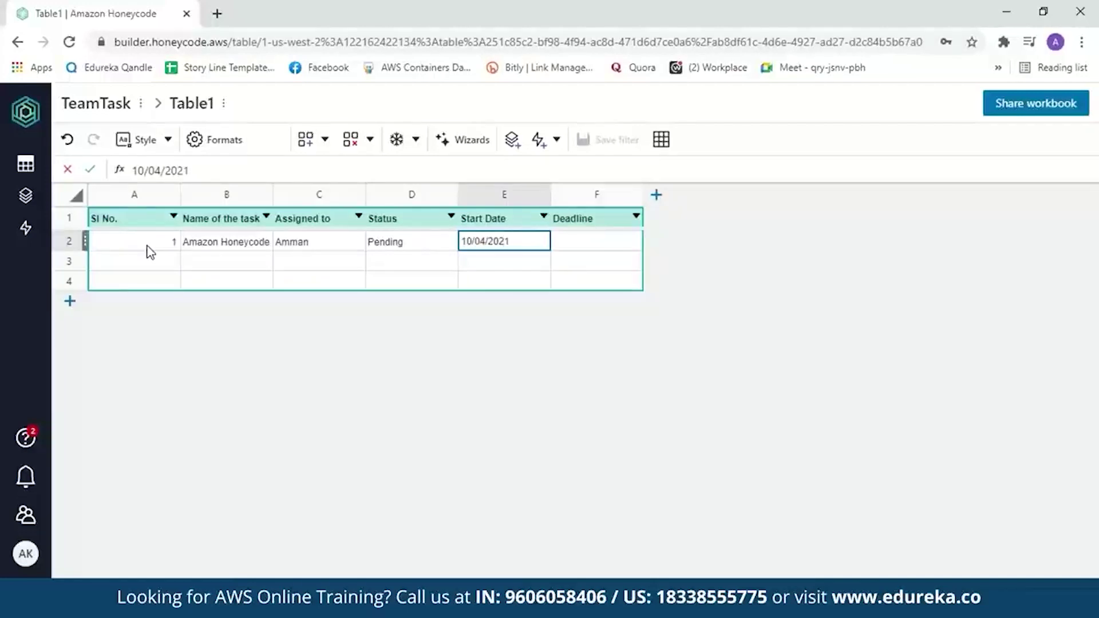
key(Tab)
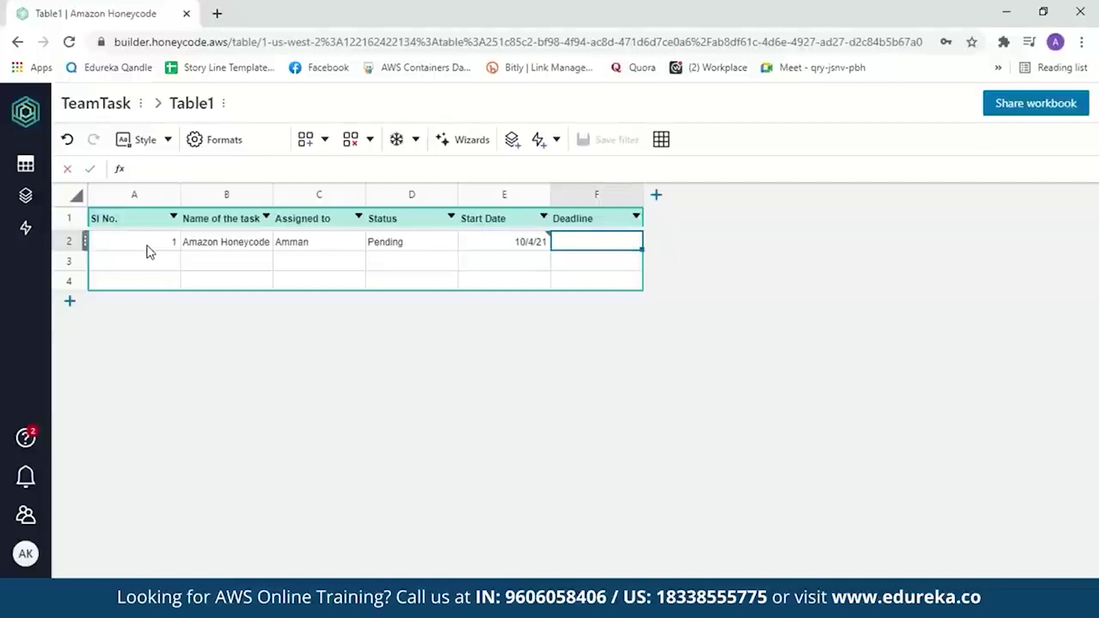
text(17)
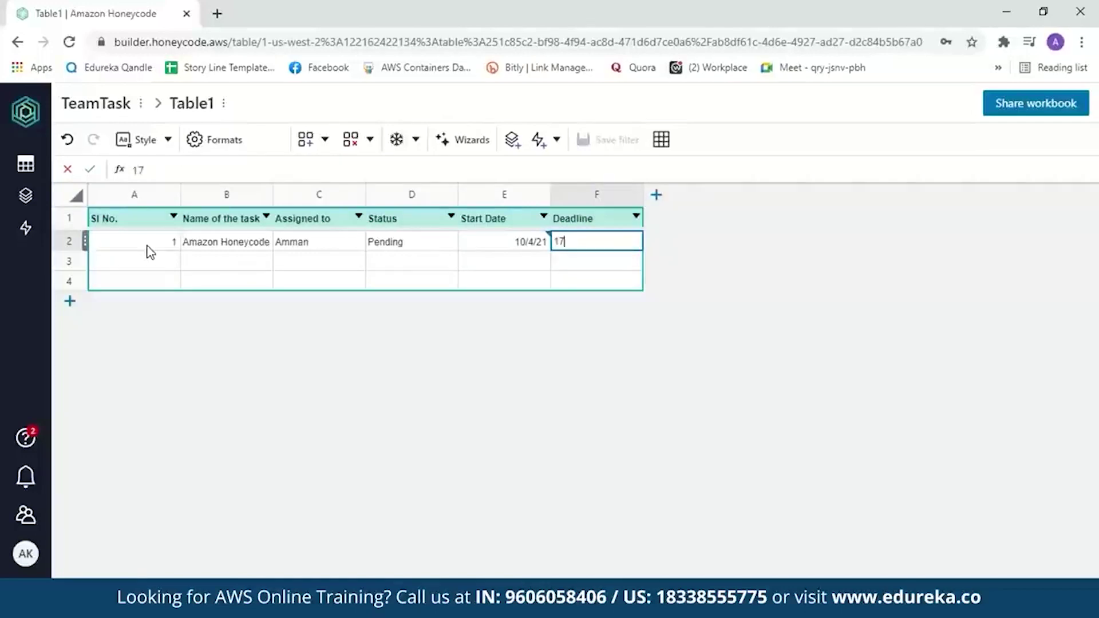
text(/04/2021)
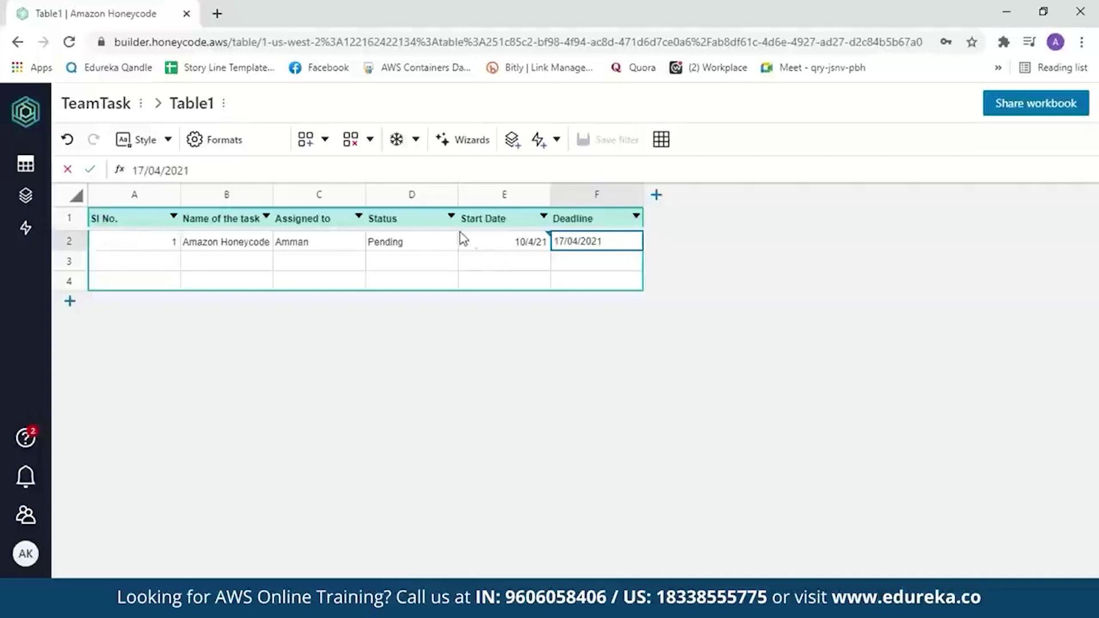
- Set the Start Date column's format to Date
click(482, 242)
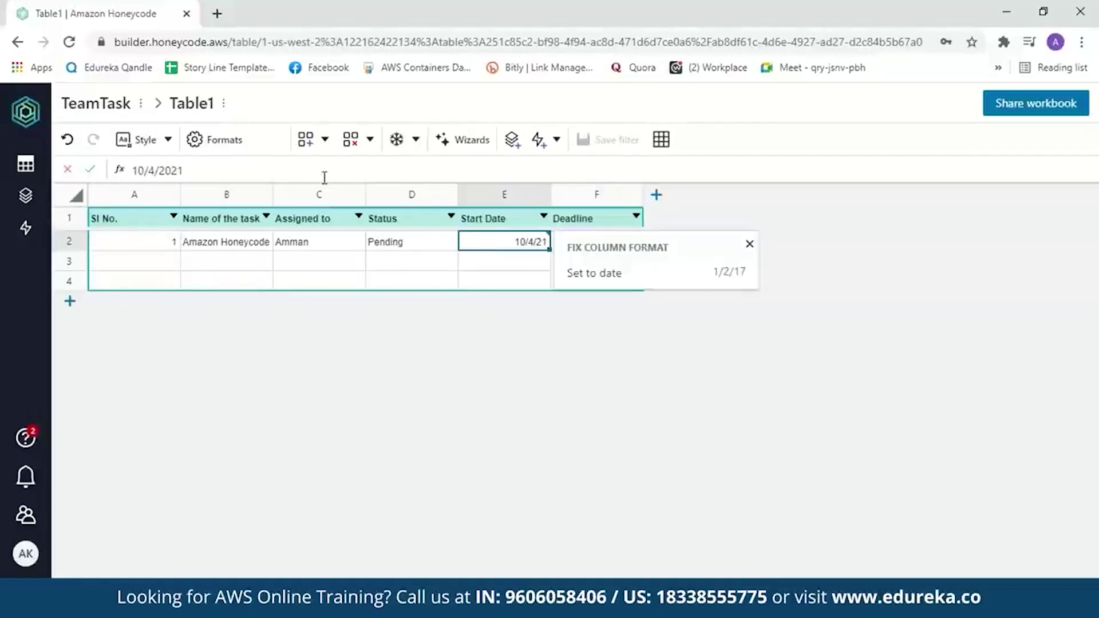
click(233, 143)
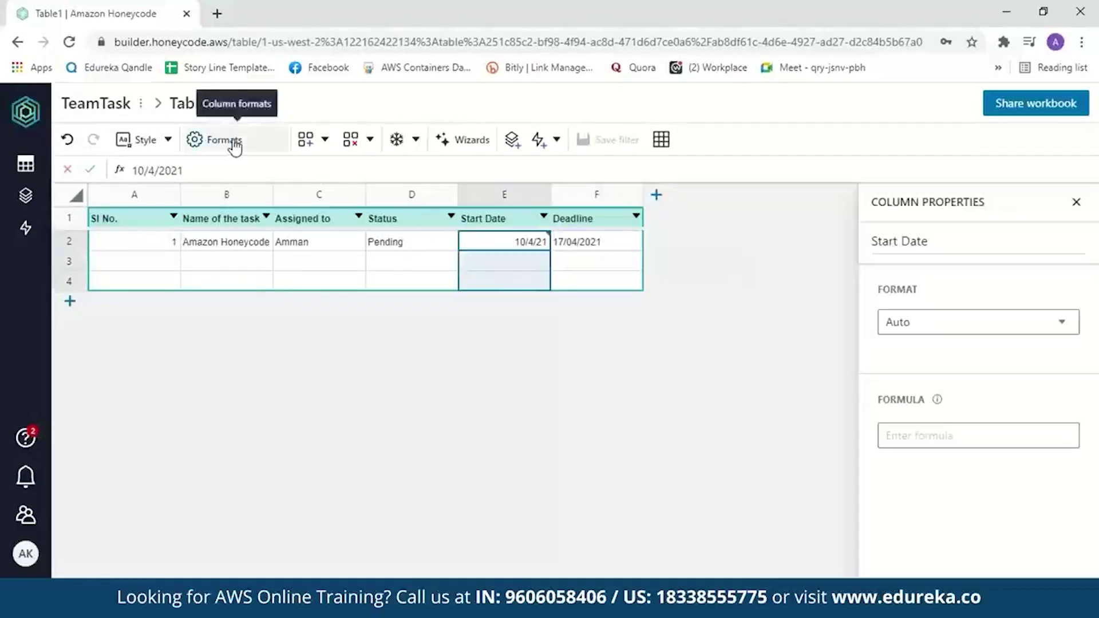
click(1063, 331)
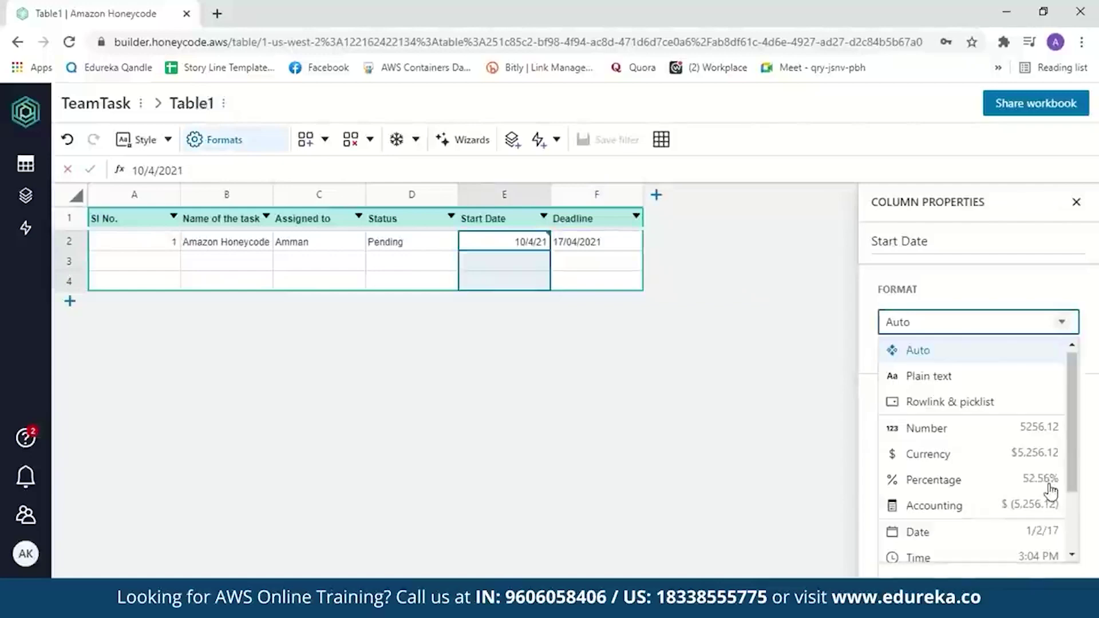
click(1003, 545)
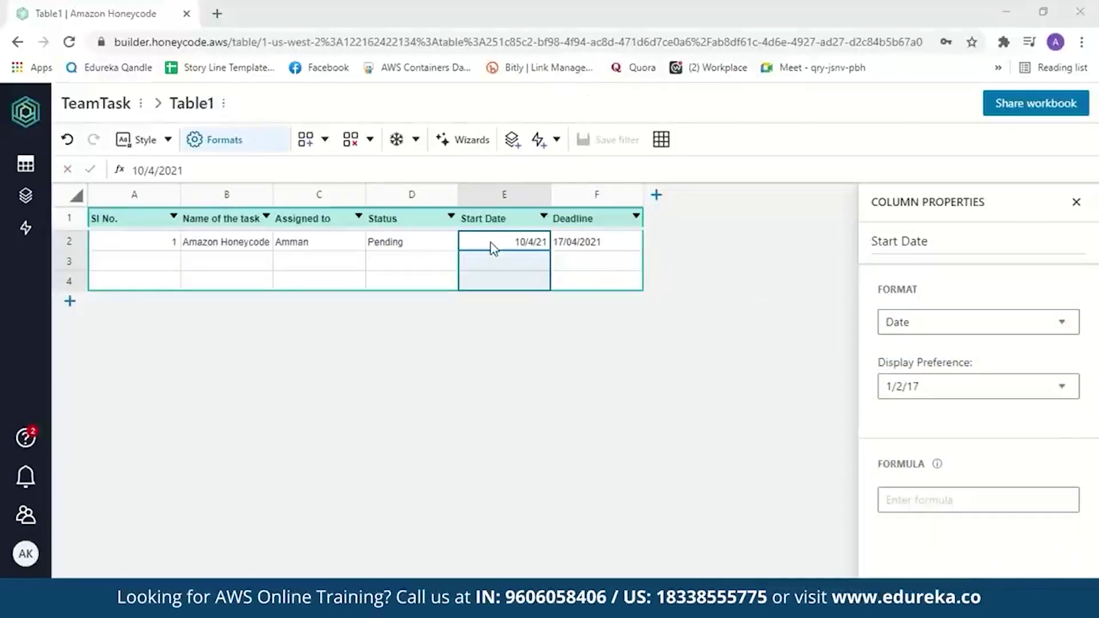
- Set the Deadline column's format to Date as well
click(616, 222)
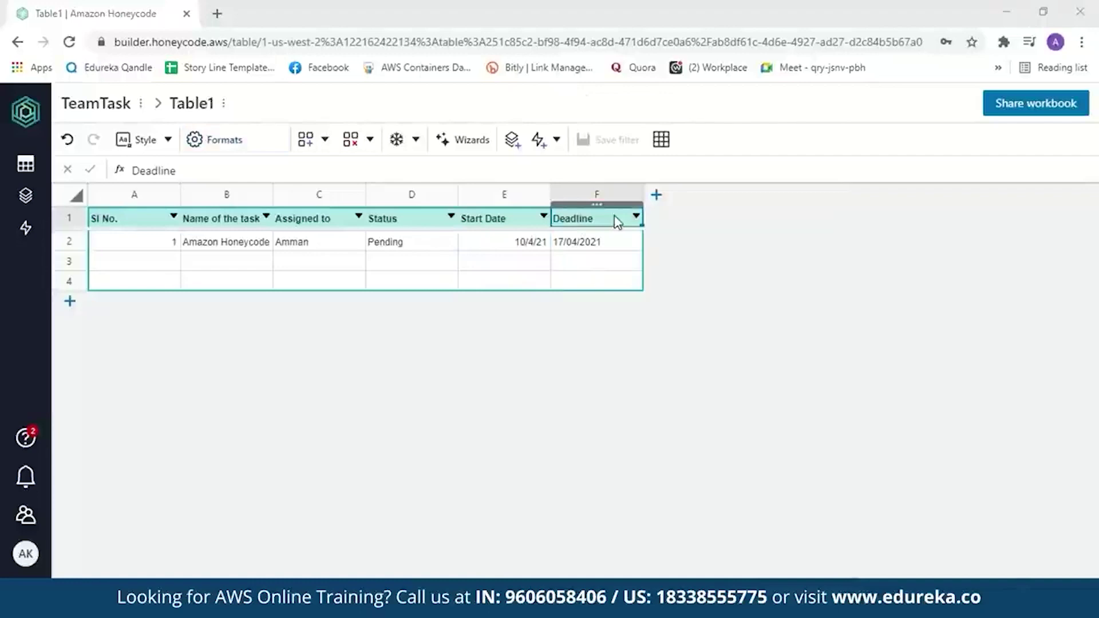
click(233, 151)
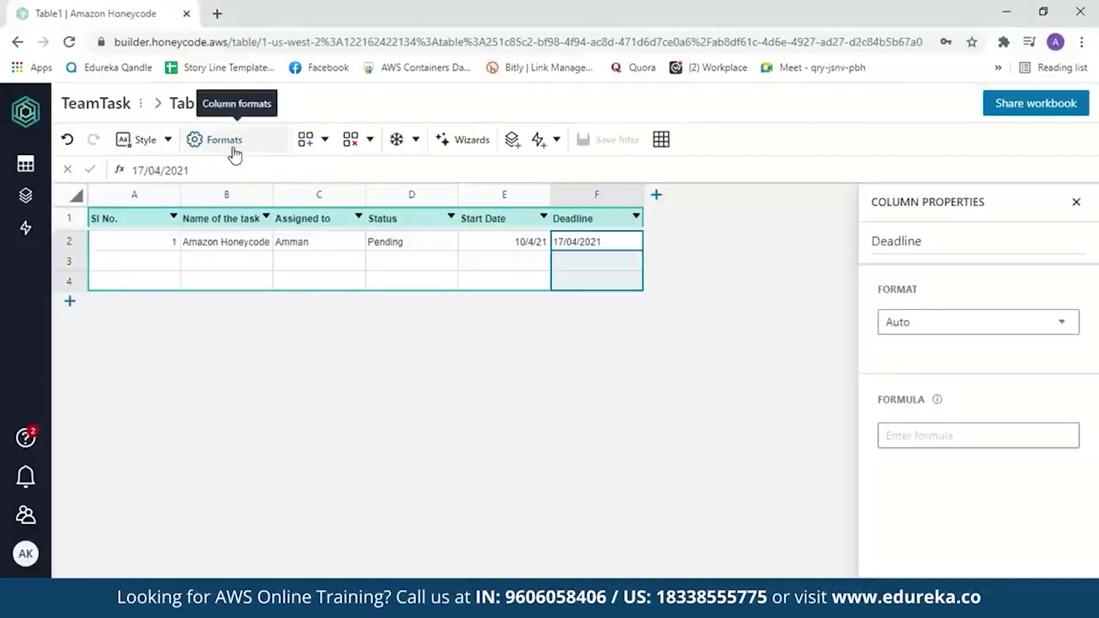
click(1059, 330)
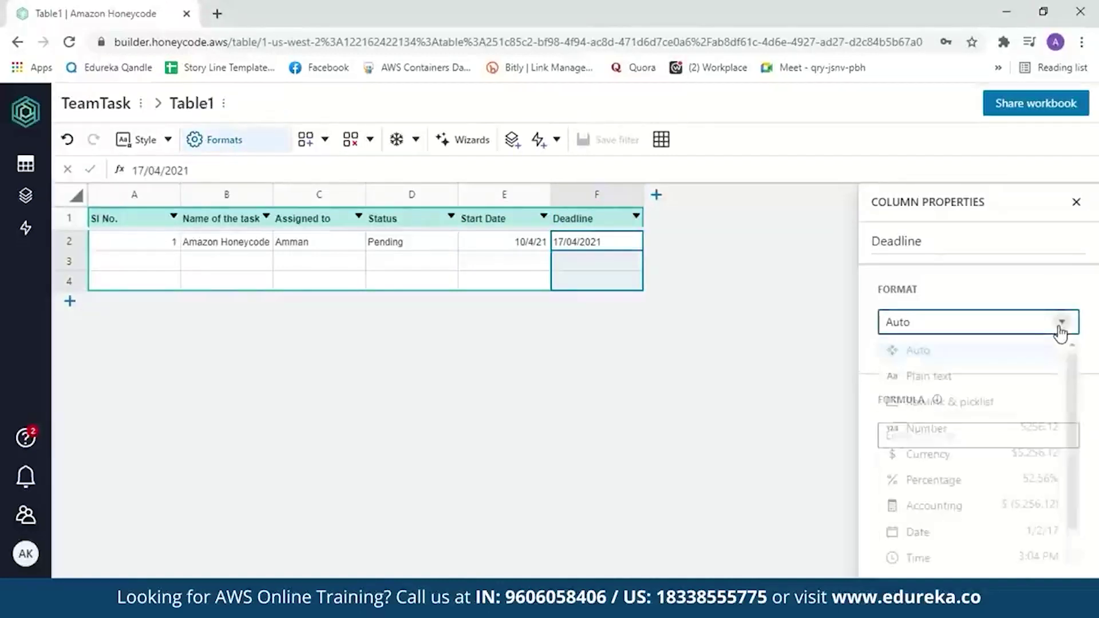
scroll(1070, 418, down, 1)
click(1007, 475)
click(128, 266)
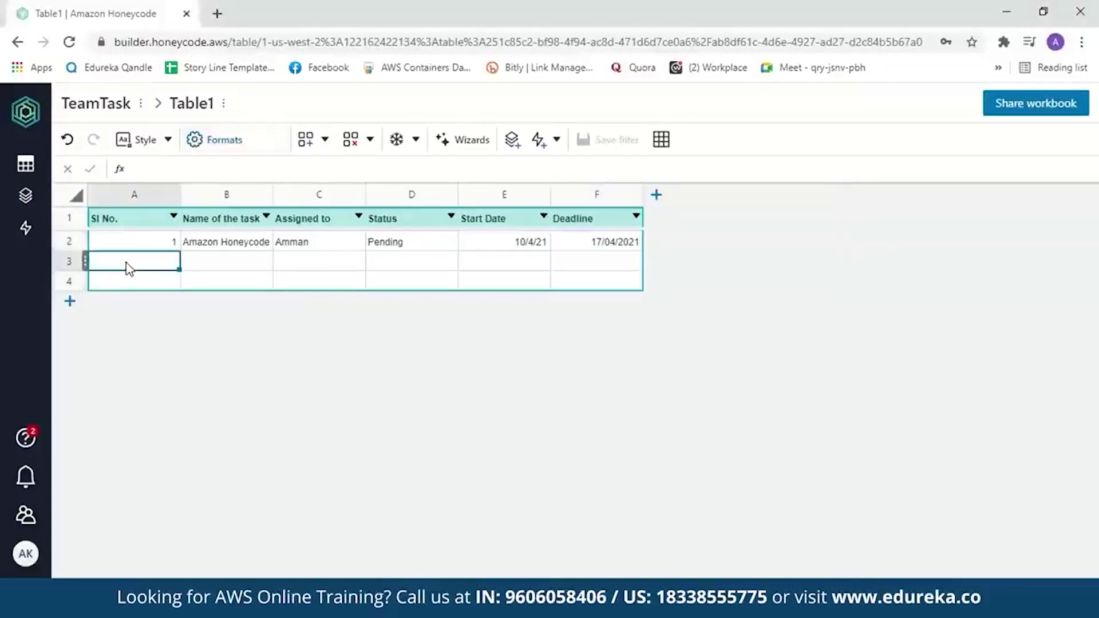
- Fill row 3 with 2, Amazon EC2, the assignee's name, Done, 05/4/2021 and 11/04/2021
text(2)
key(Tab)
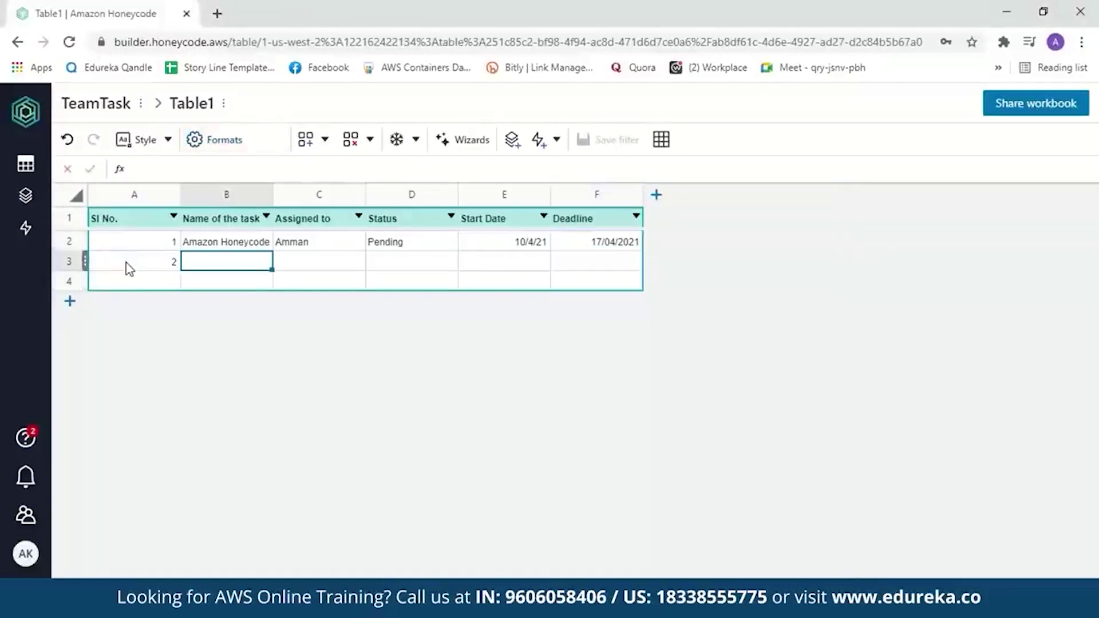
text(Amazon EC2)
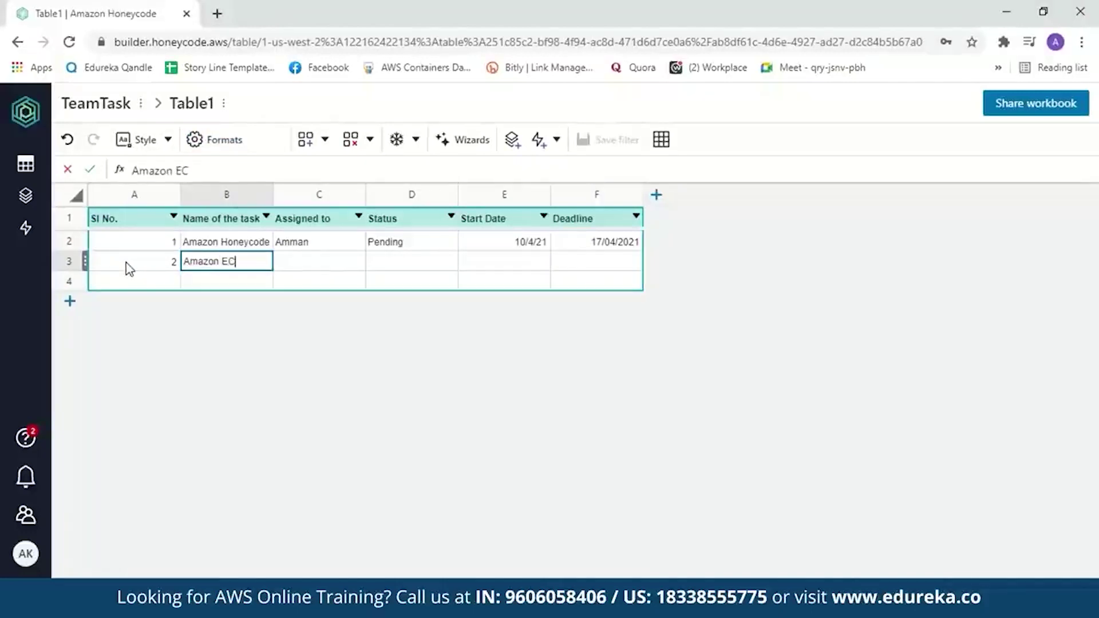
key(Tab)
text(Amman)
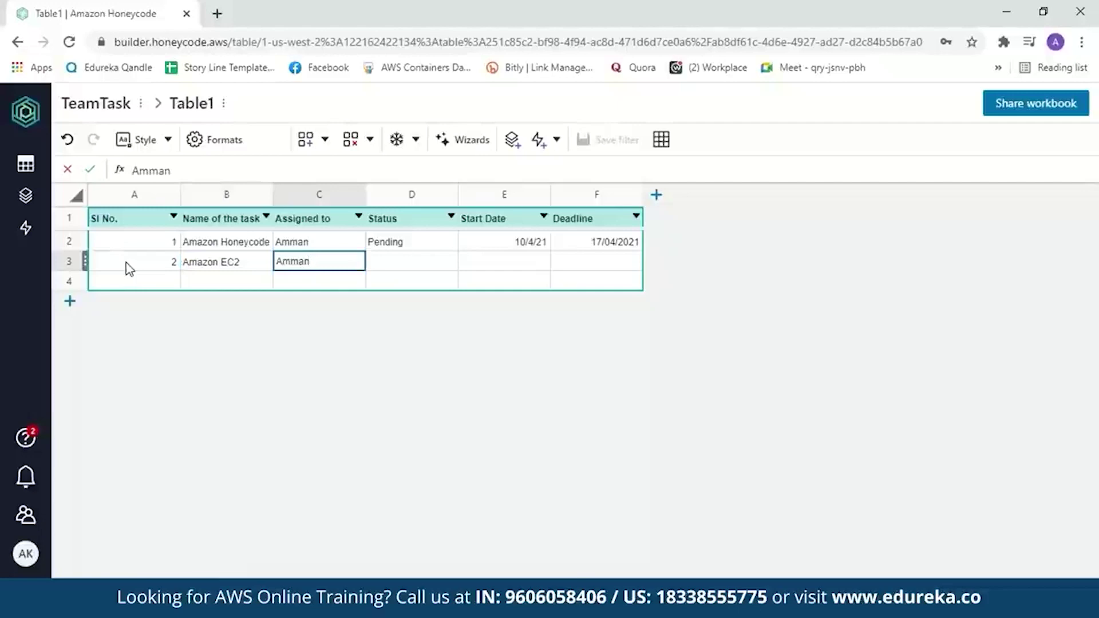
key(Tab)
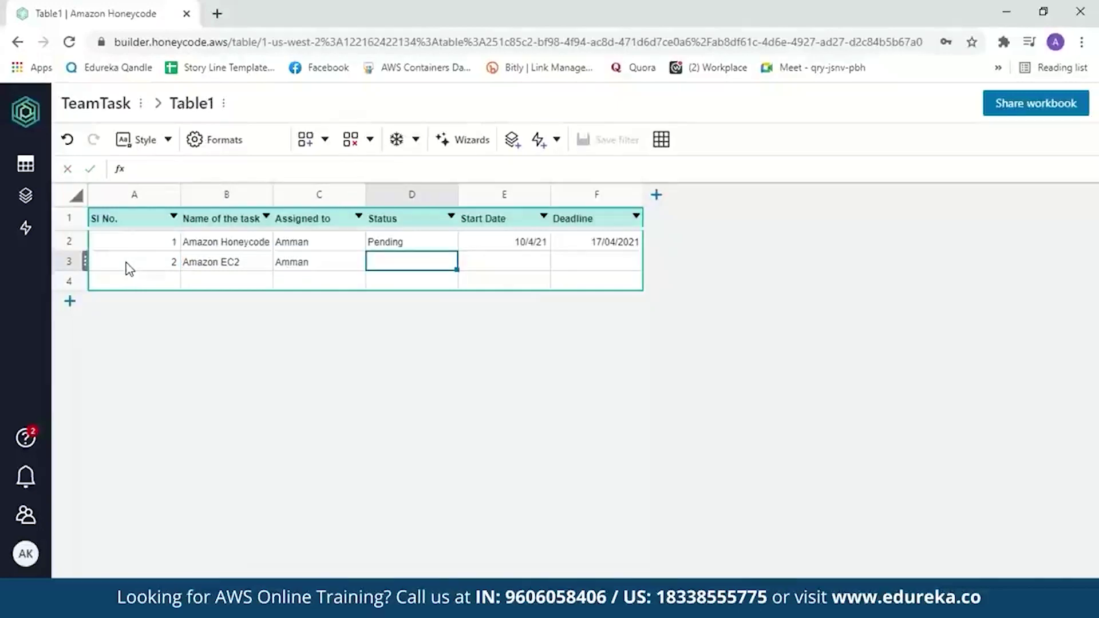
text(Done)
key(Tab)
text(05/4/)
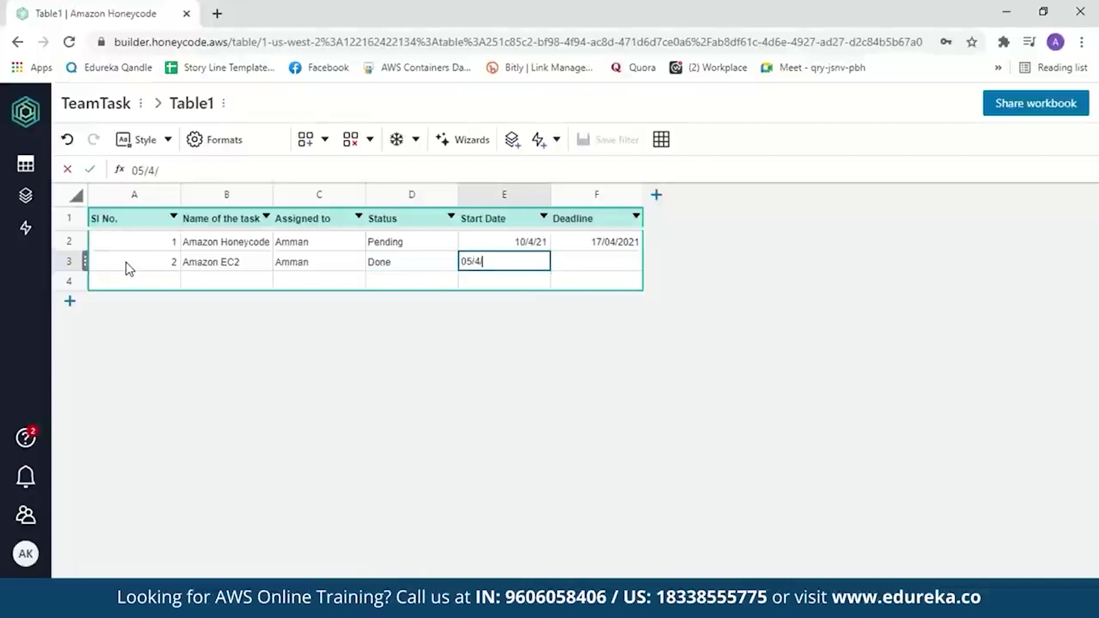
text(2021)
key(Tab)
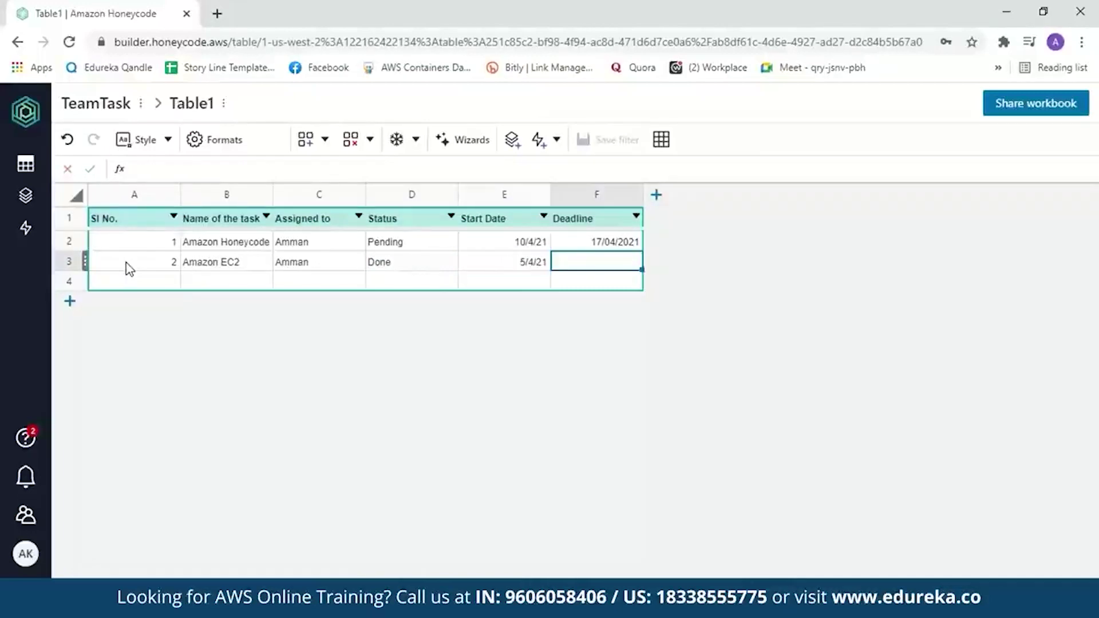
text(11/04/2021)
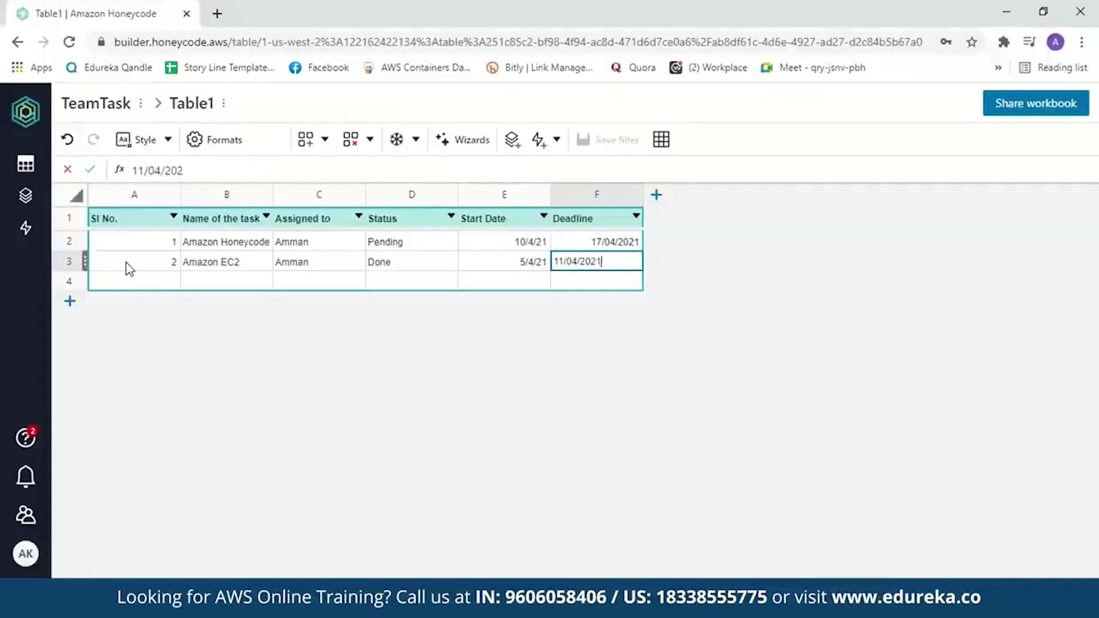
click(426, 262)
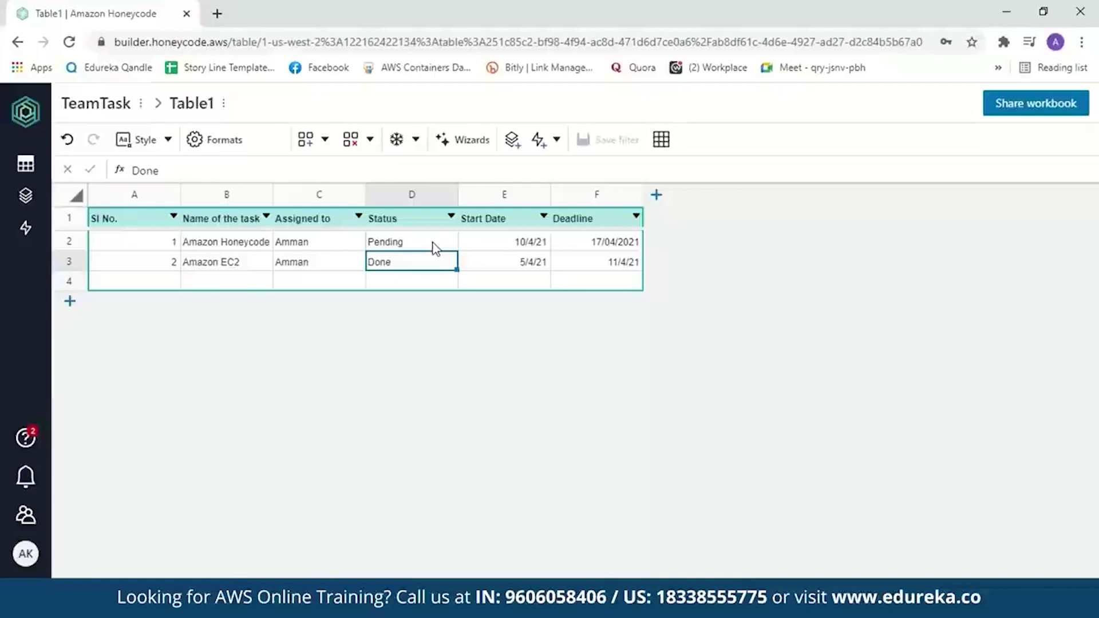
- Make Status a Rowlink & picklist column sourced from a new Table1_Status table holding Done and Pending
click(427, 219)
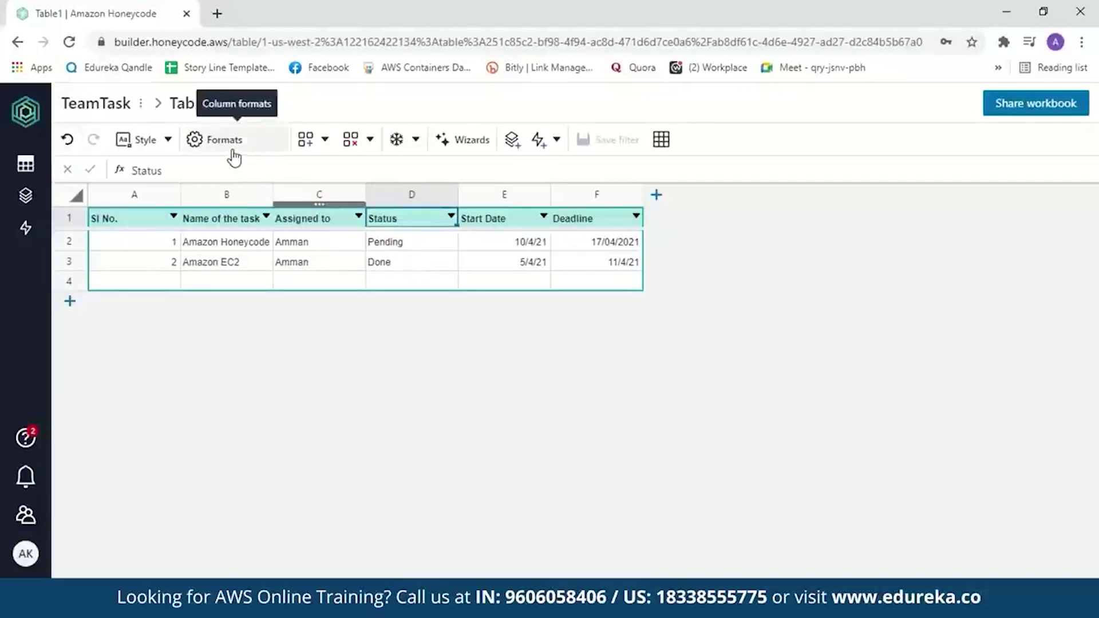
click(233, 152)
click(1054, 331)
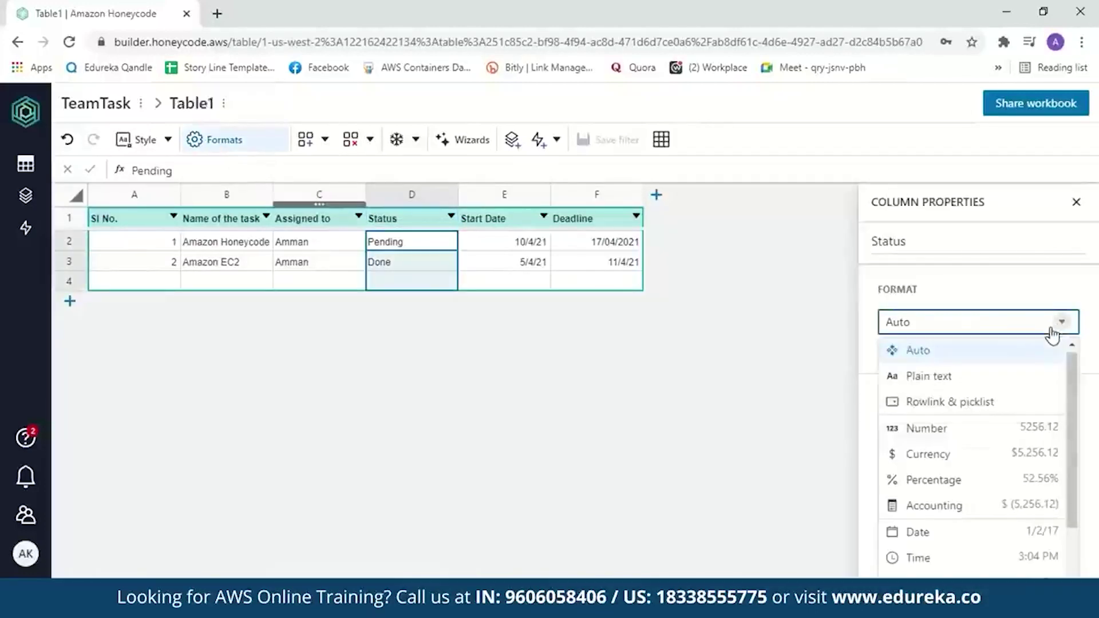
click(989, 405)
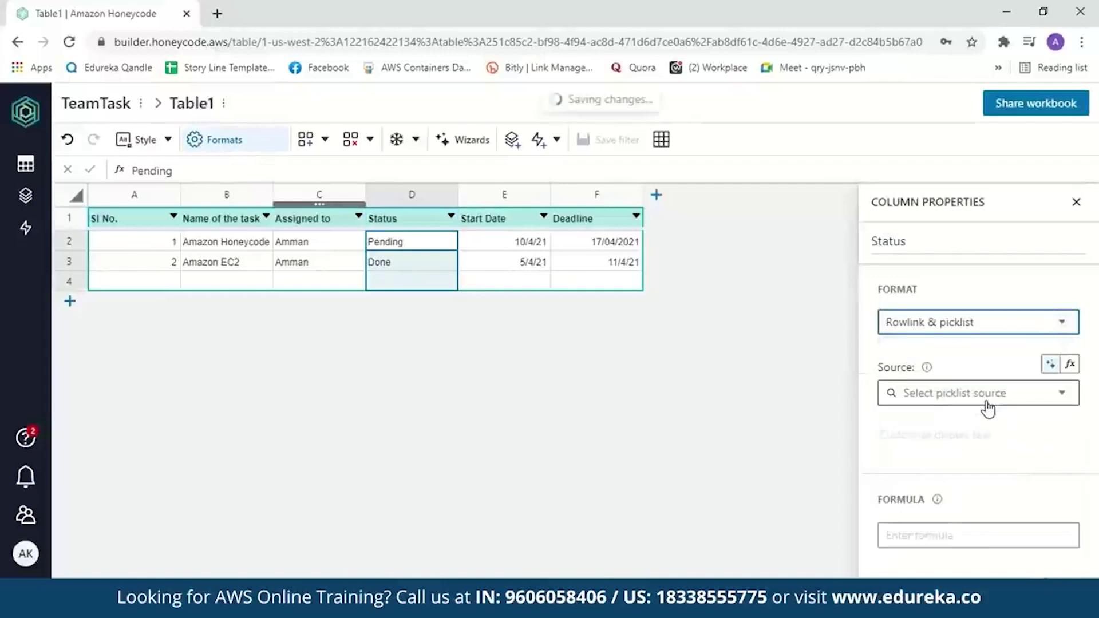
click(1064, 395)
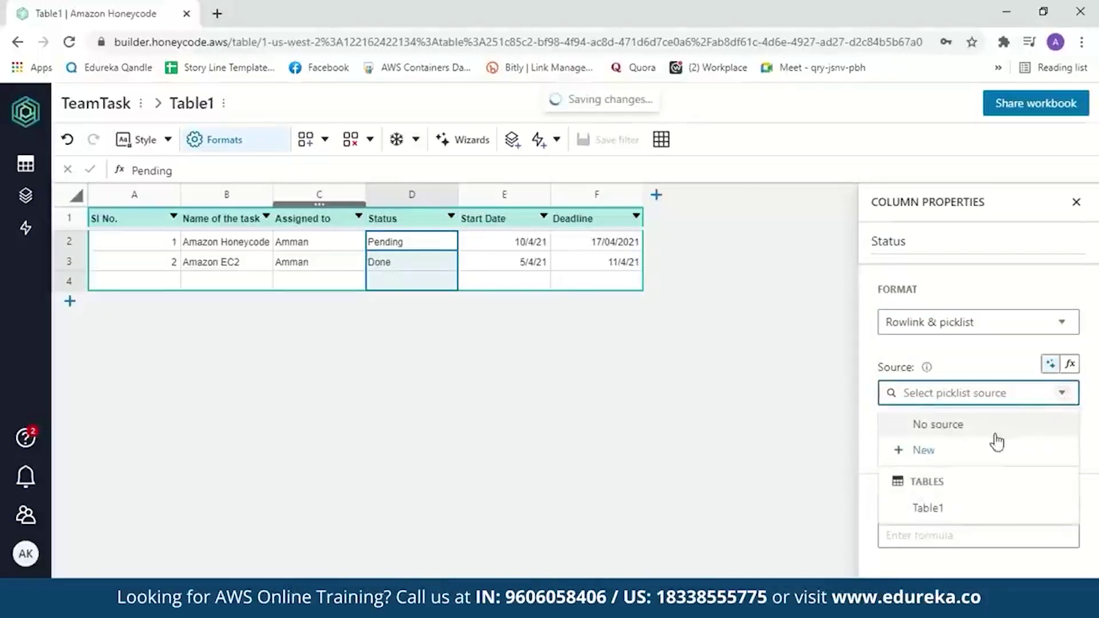
click(916, 455)
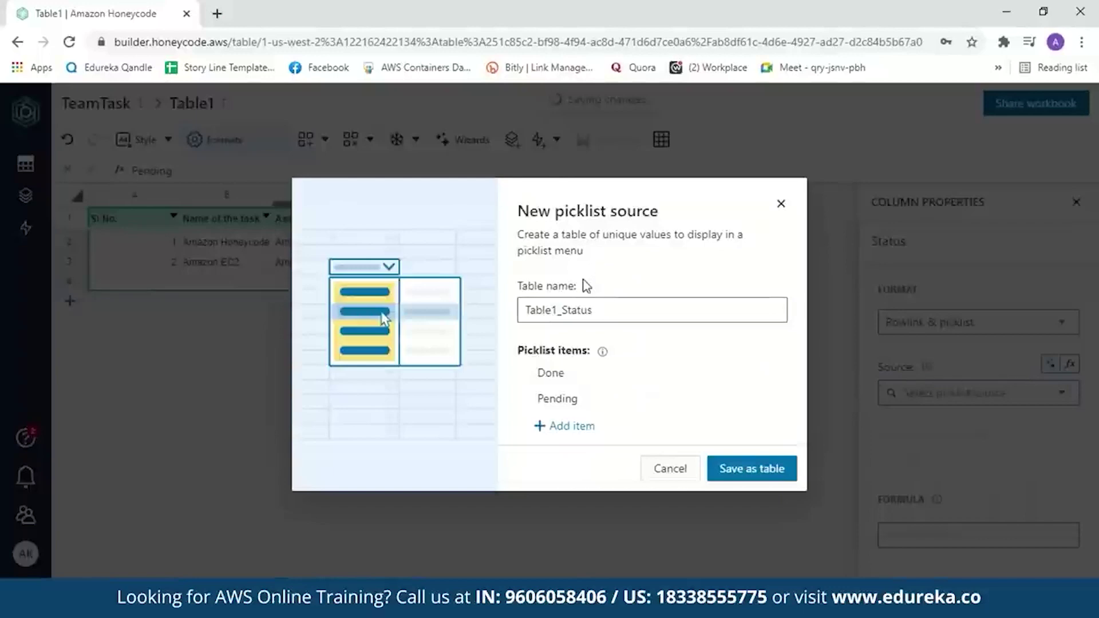
click(564, 315)
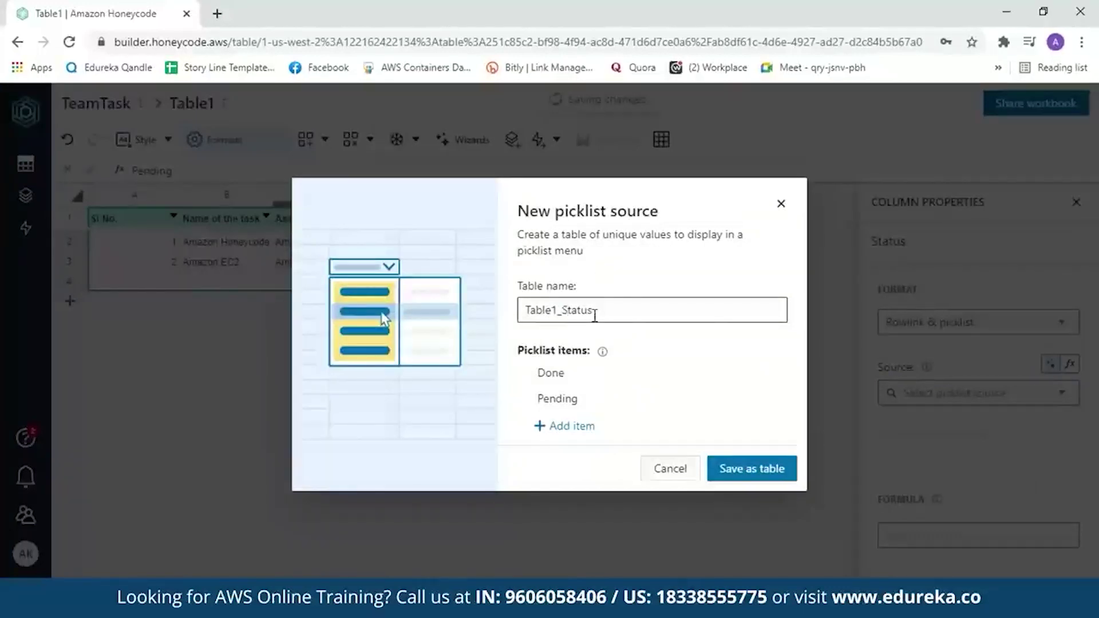
click(569, 379)
click(571, 397)
click(747, 466)
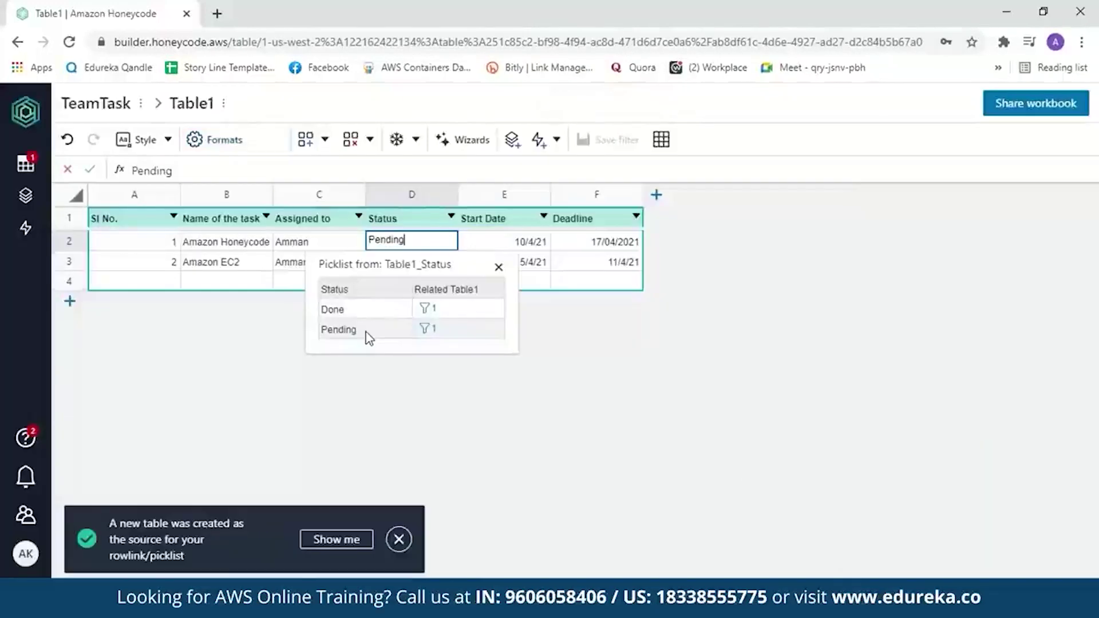
click(473, 242)
- Rename Table1 to TeamTask, with no space, in the workbook's tables list
click(30, 167)
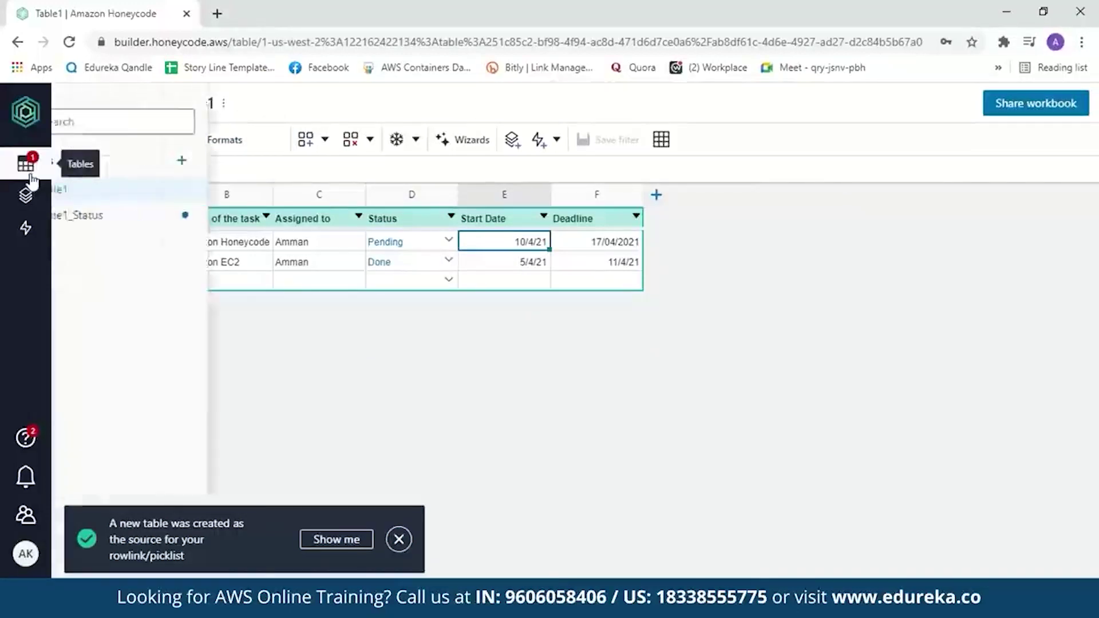
double_click(103, 190)
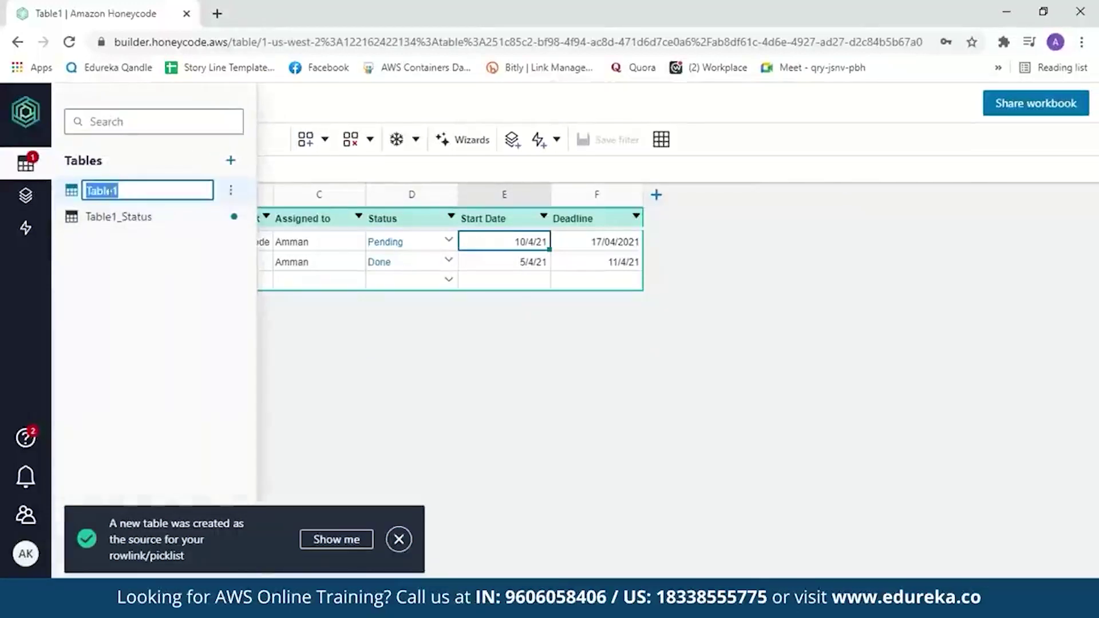
key(BackSpace)
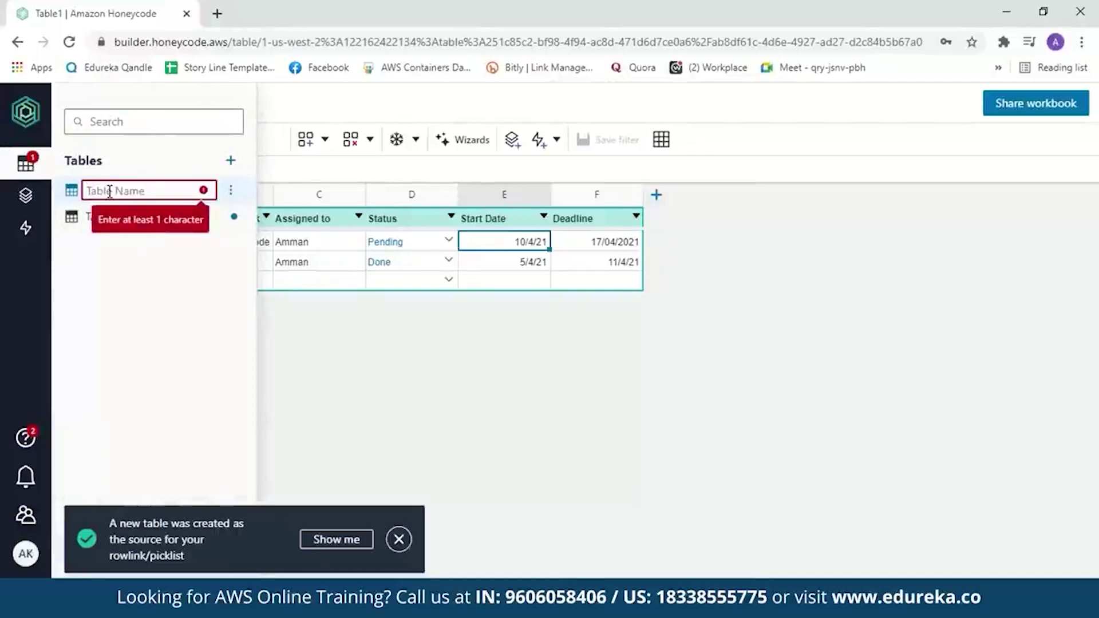
text(TeamTask)
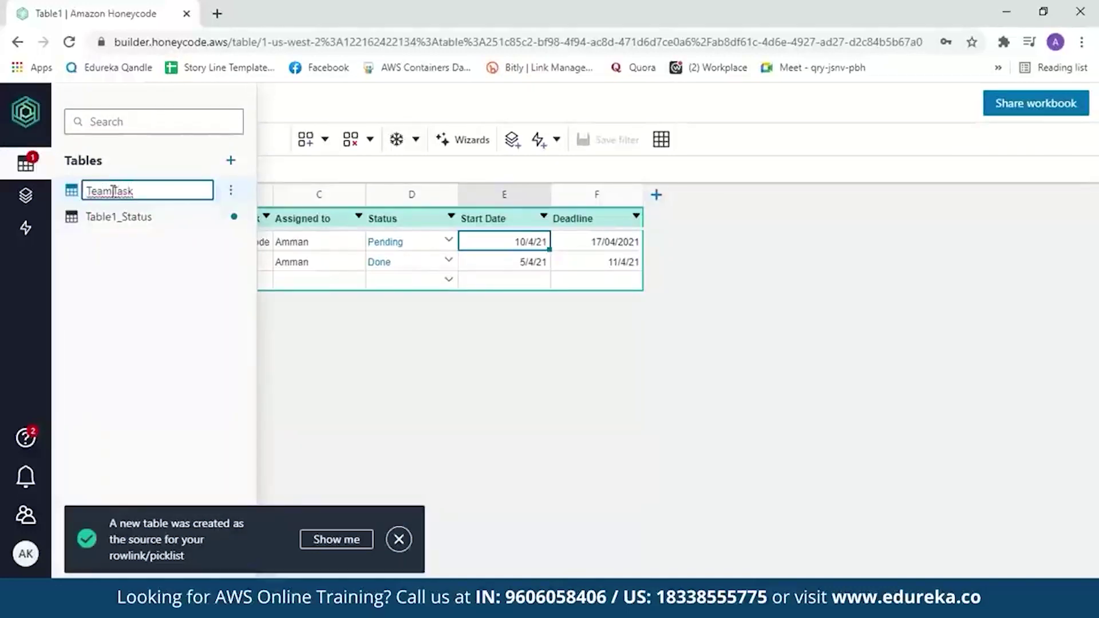
click(113, 191)
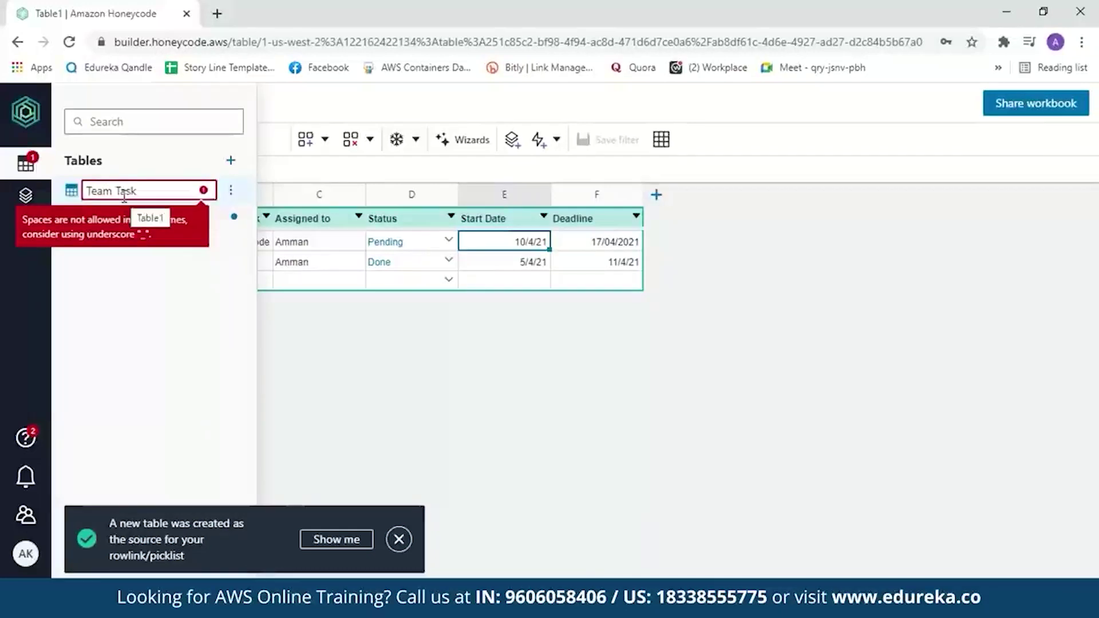
key(BackSpace)
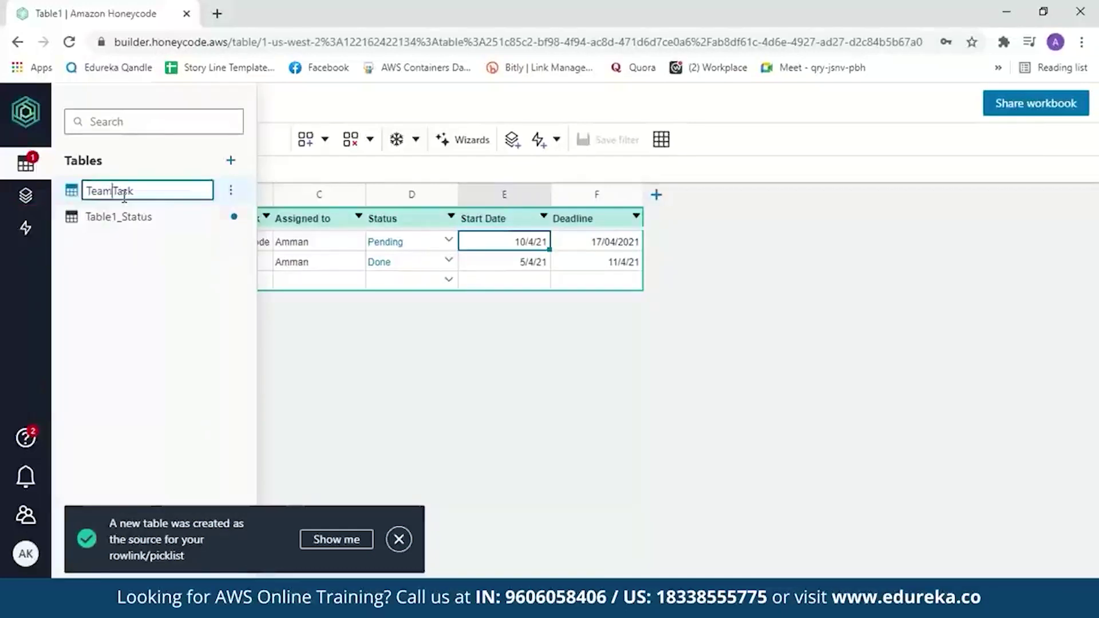
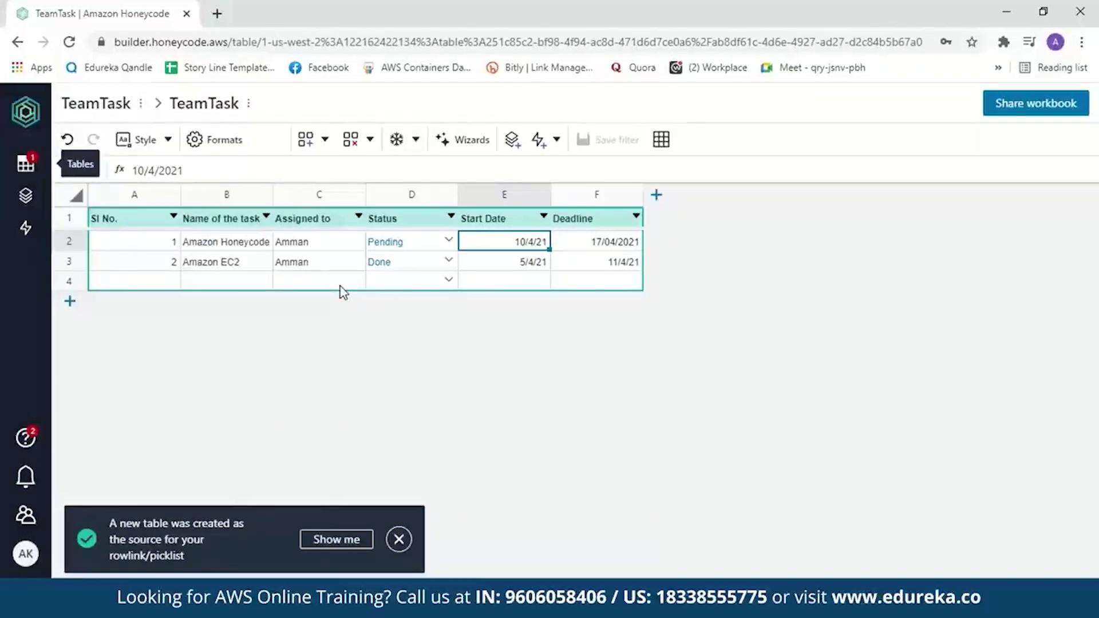
- Add a new app, App1, from the Builder's Apps list using the app wizard
click(26, 196)
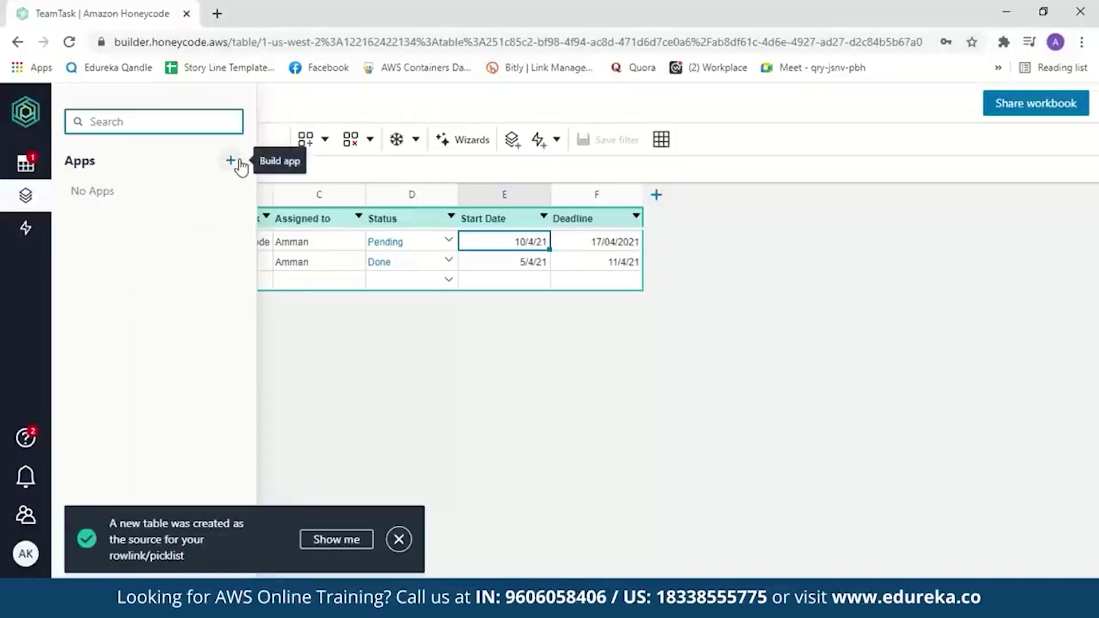
click(231, 161)
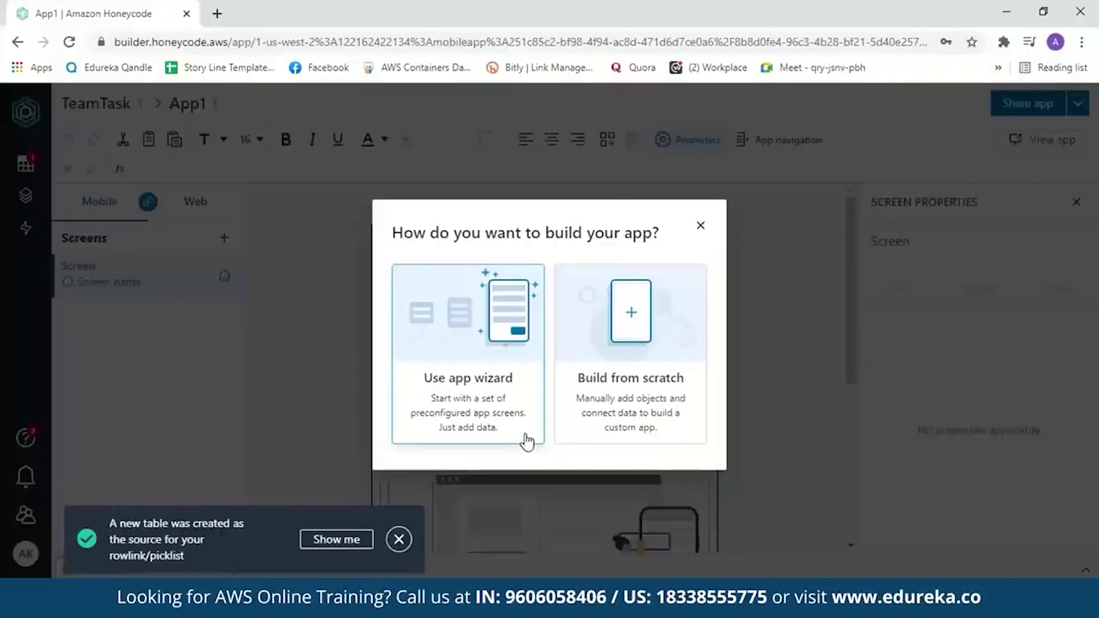
click(526, 438)
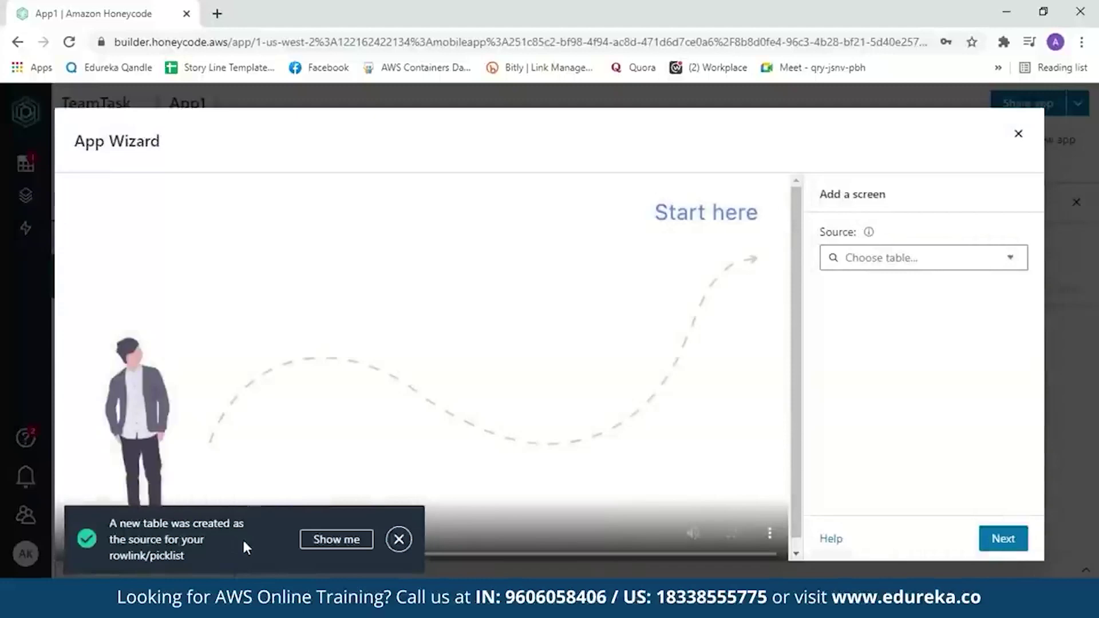
- Set TeamTask as the list screen's source table, review its columns, and continue
click(399, 539)
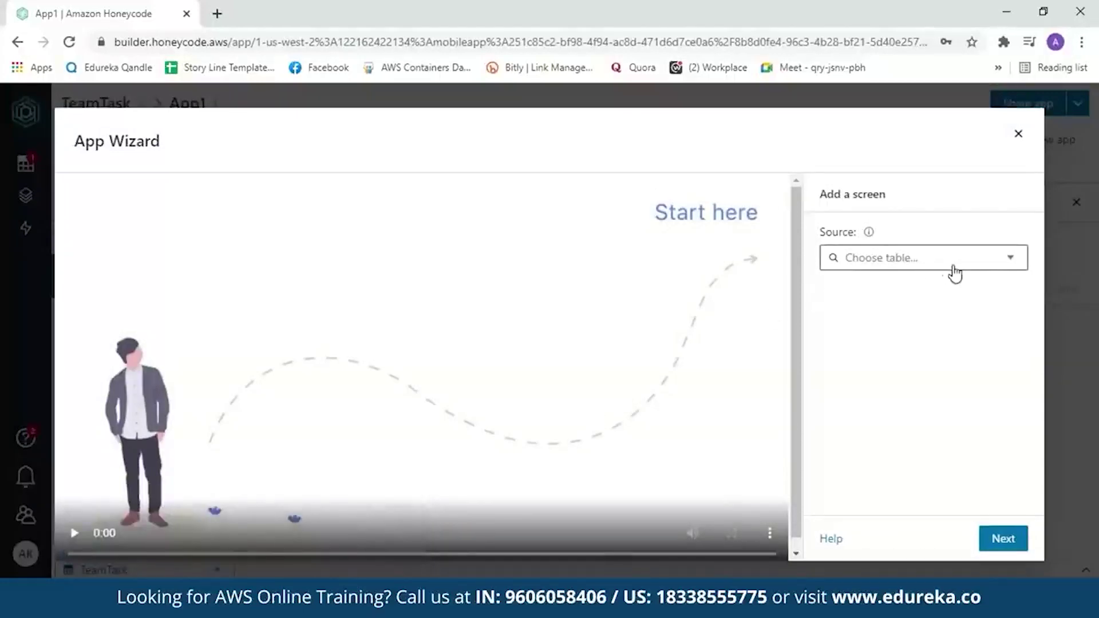
click(1022, 268)
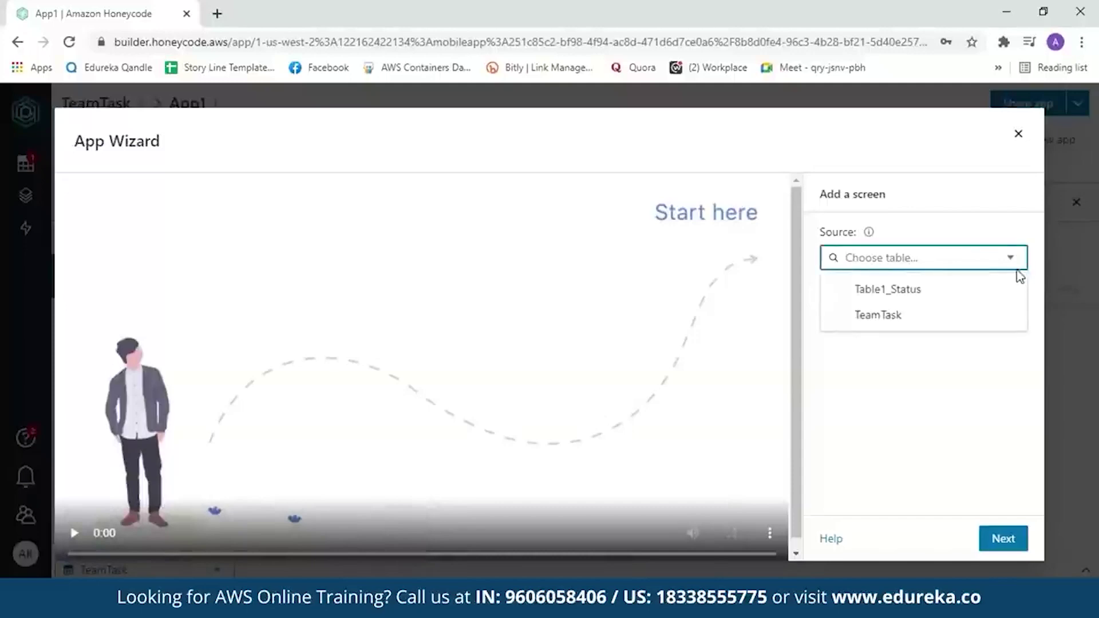
click(922, 328)
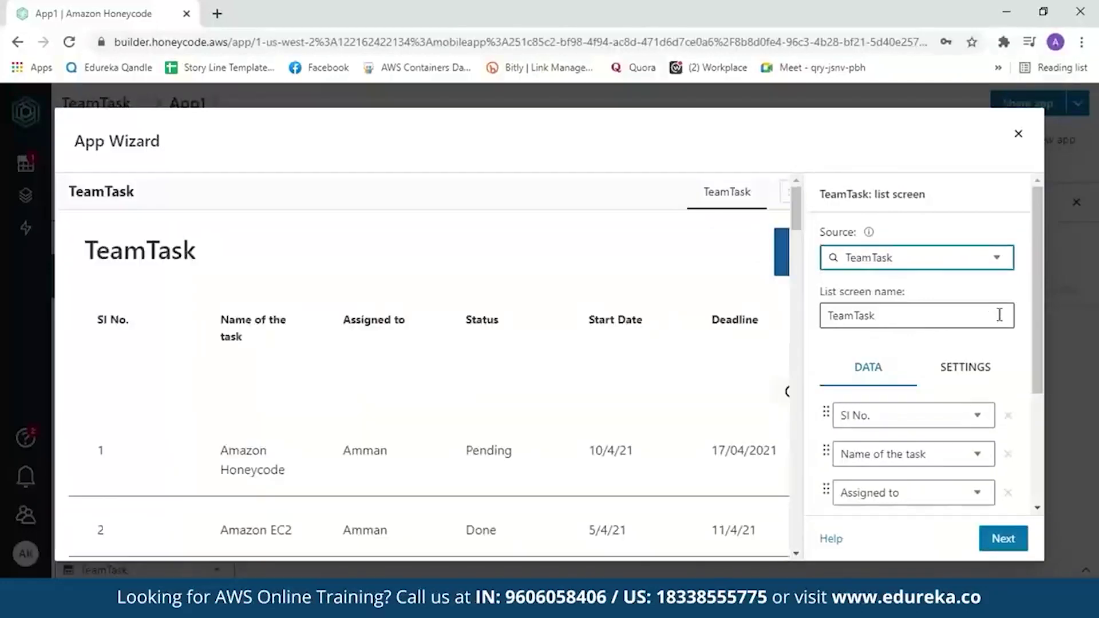
drag(1043, 293, 1055, 385)
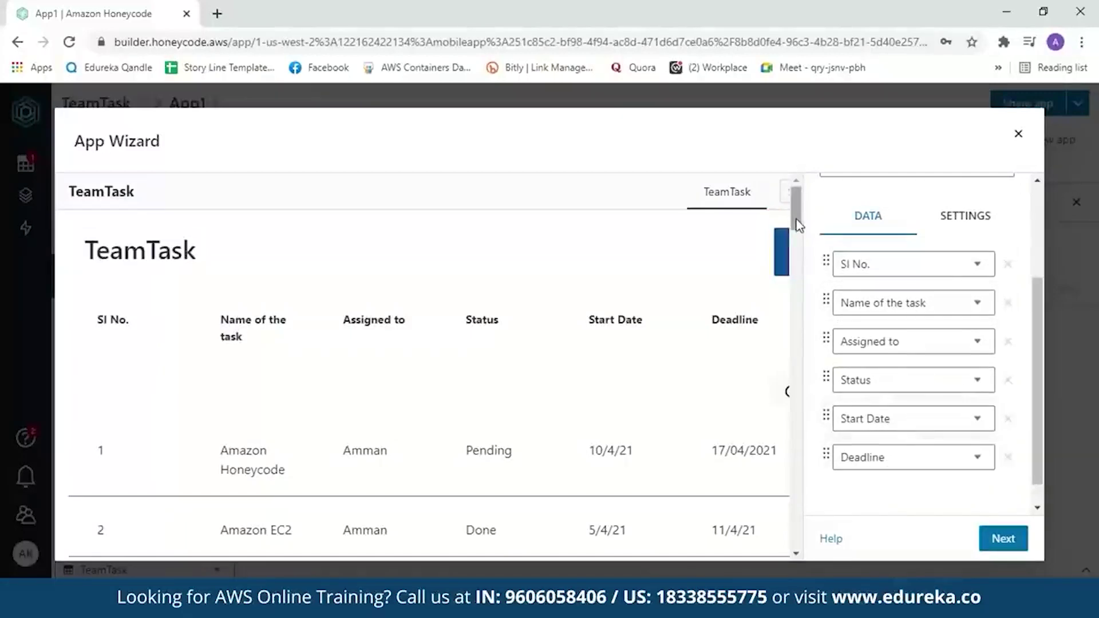
scroll(795, 197, down, 2)
scroll(800, 240, down, 2)
scroll(800, 241, up, 3)
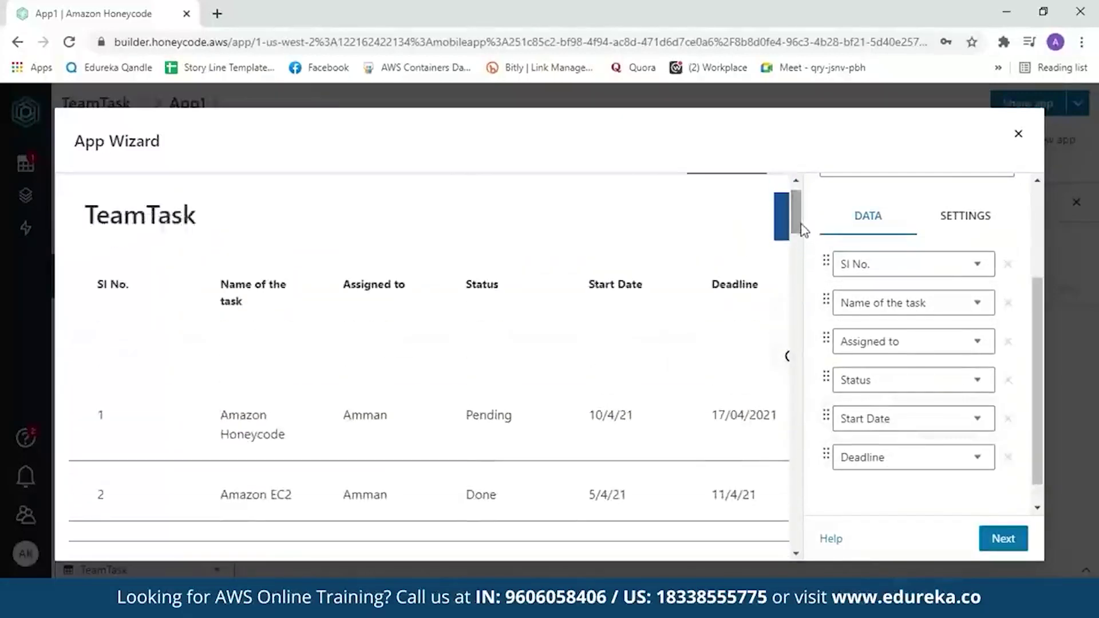
click(993, 538)
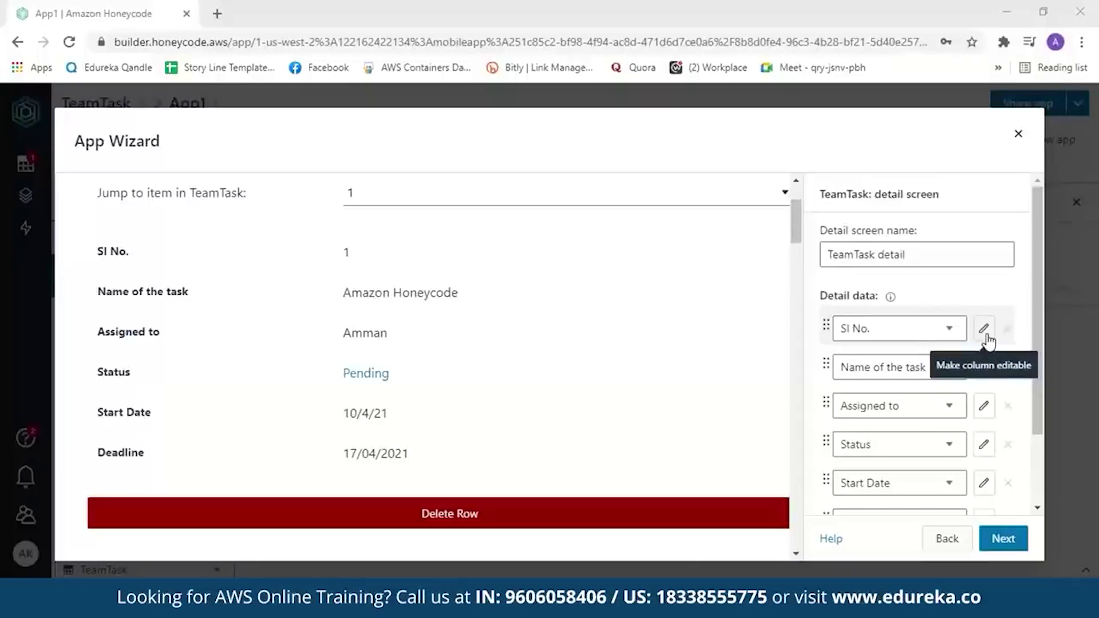
- Make Assigned to, Name of the task, SI No. and Status editable on the detail screen
click(985, 408)
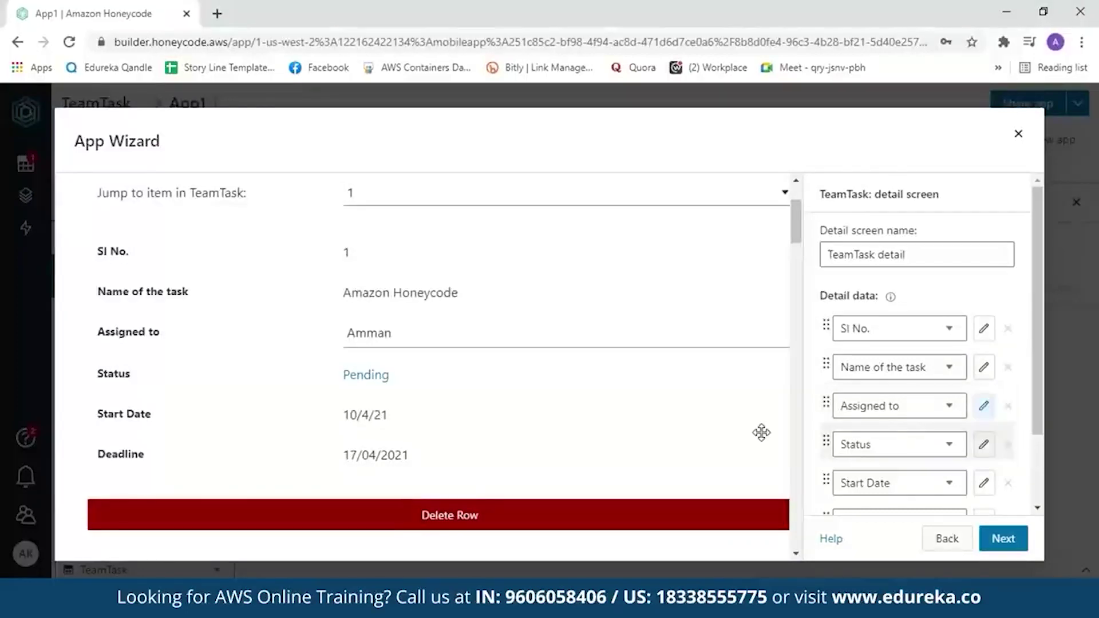
click(985, 369)
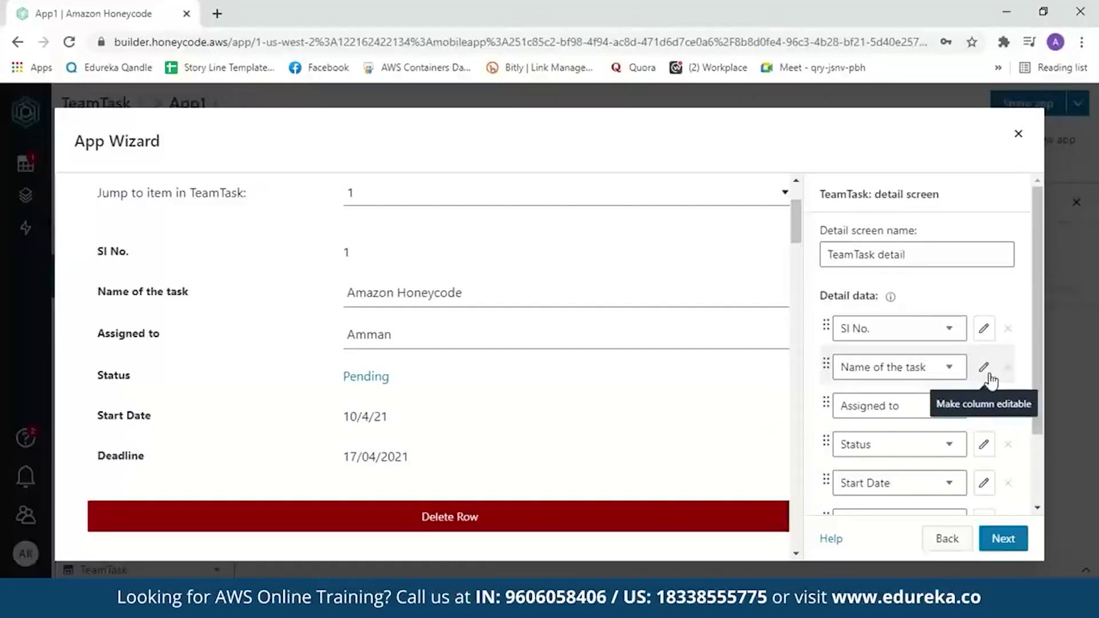
click(984, 328)
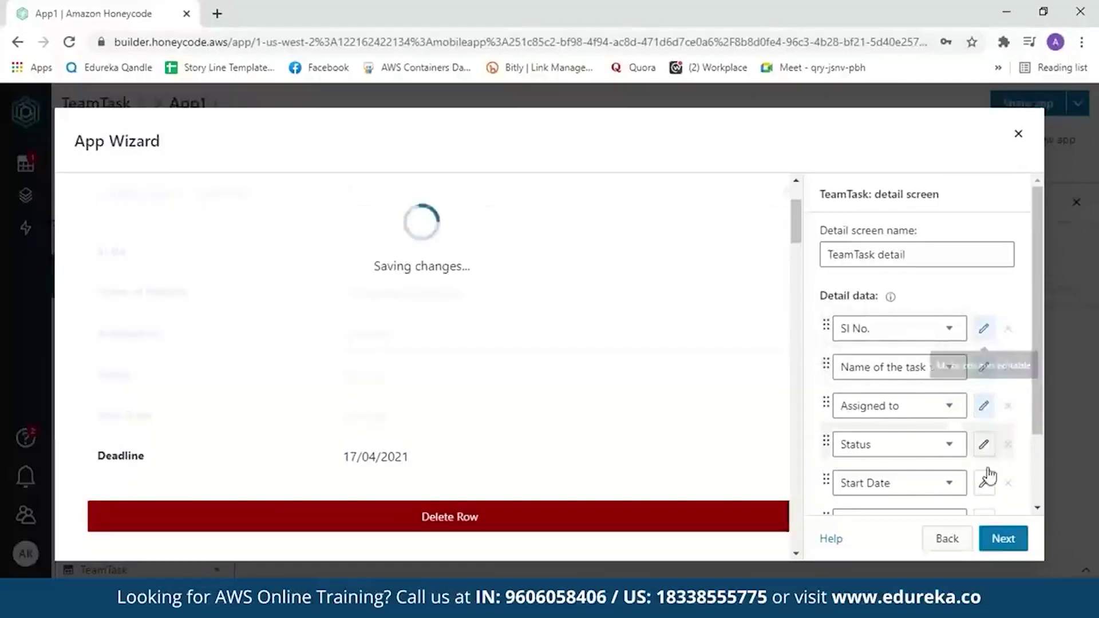
click(983, 445)
scroll(1003, 175, down, 1)
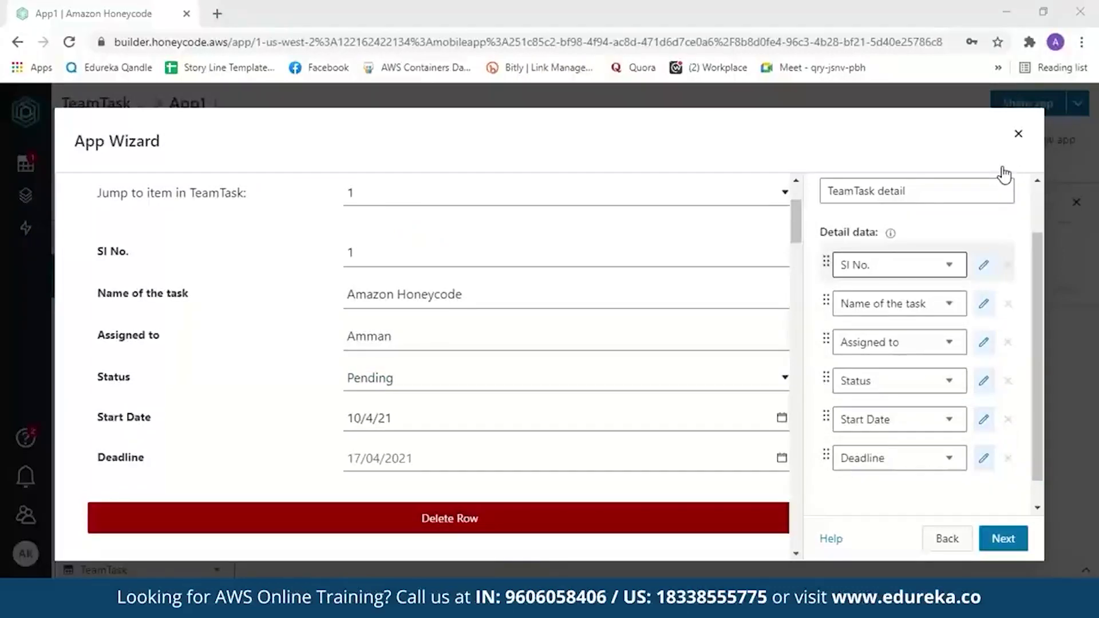
click(1024, 549)
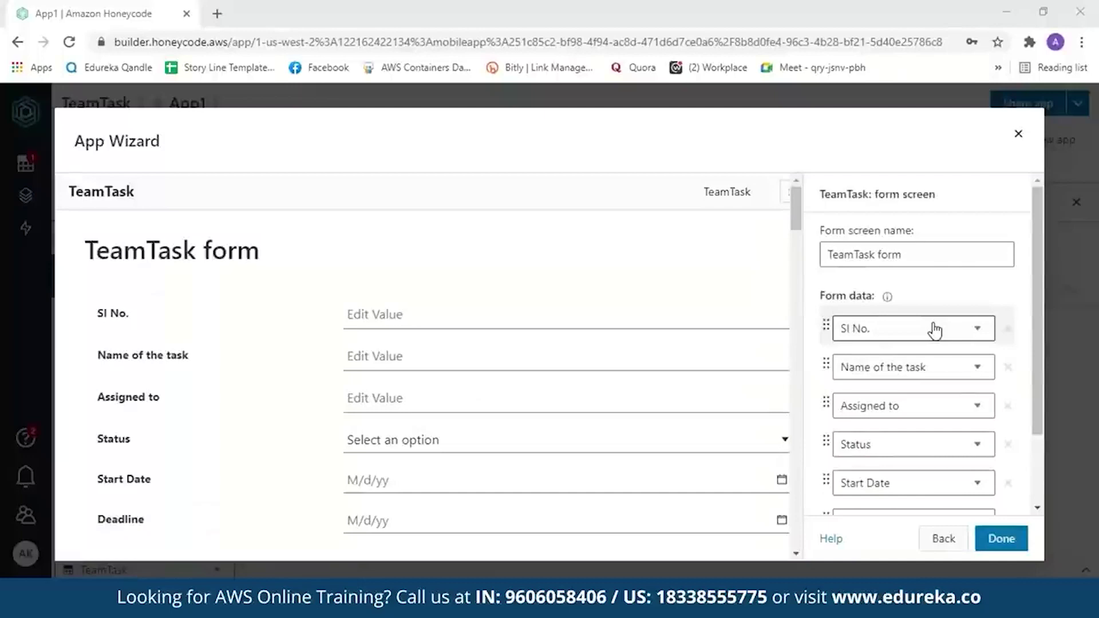
- Review the form screen, finish the wizard and launch the TeamTask app in a new tab
scroll(799, 233, down, 1)
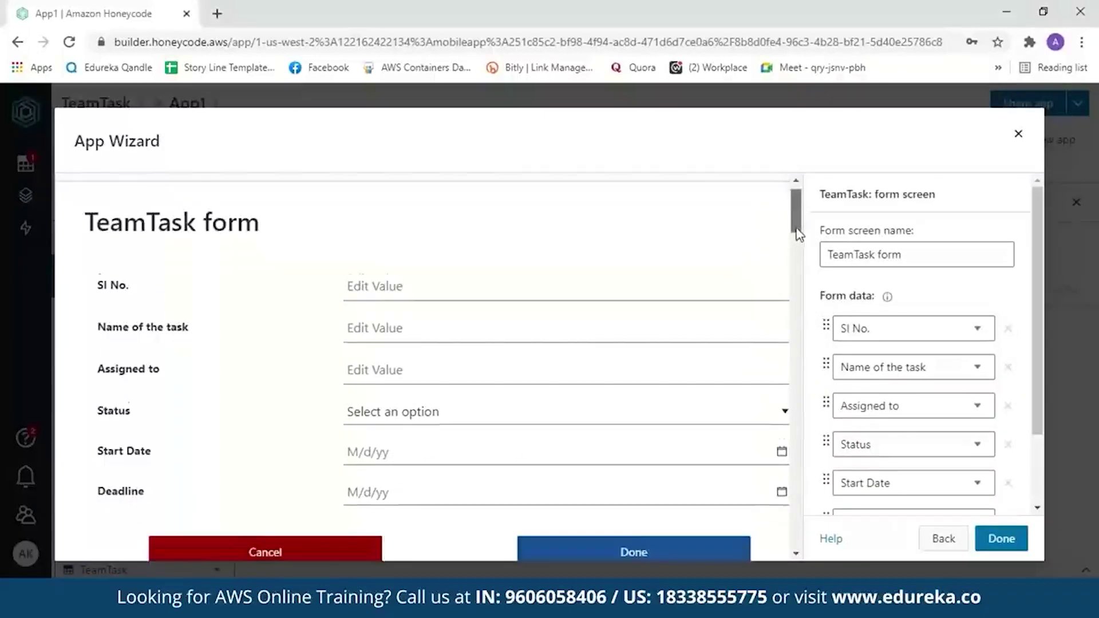
scroll(799, 233, down, 1)
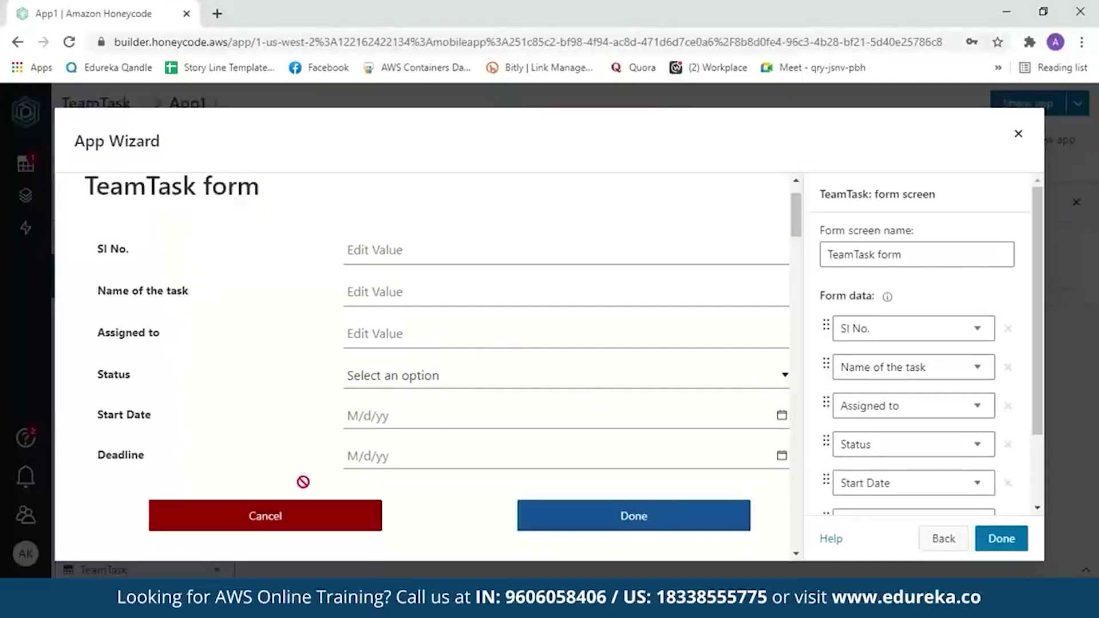
scroll(1037, 377, down, 1)
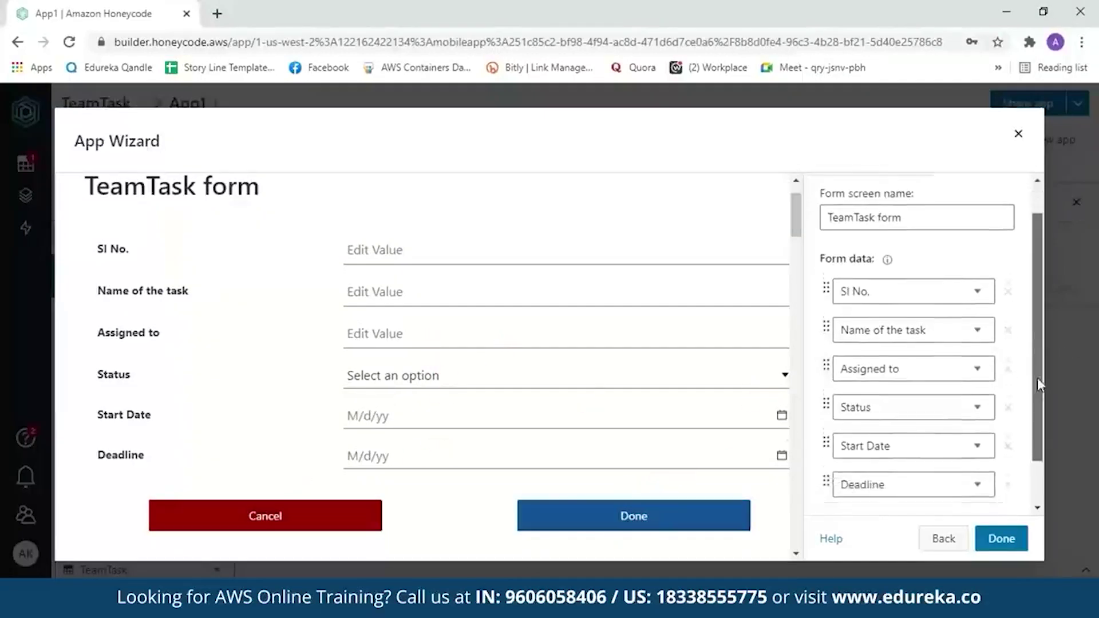
drag(1037, 378, 1042, 430)
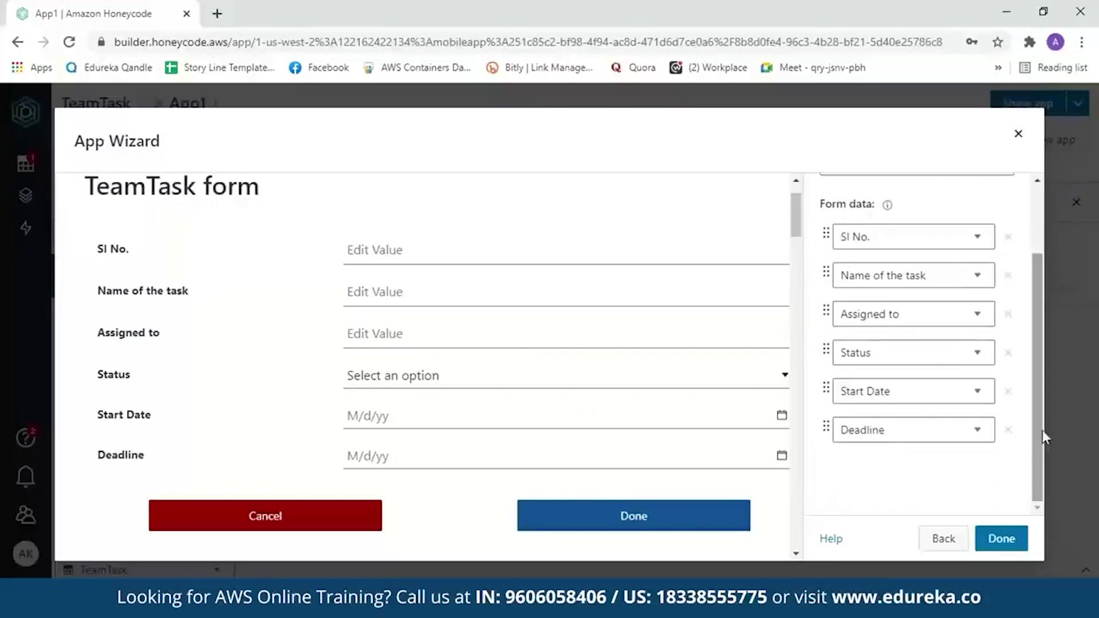
click(996, 540)
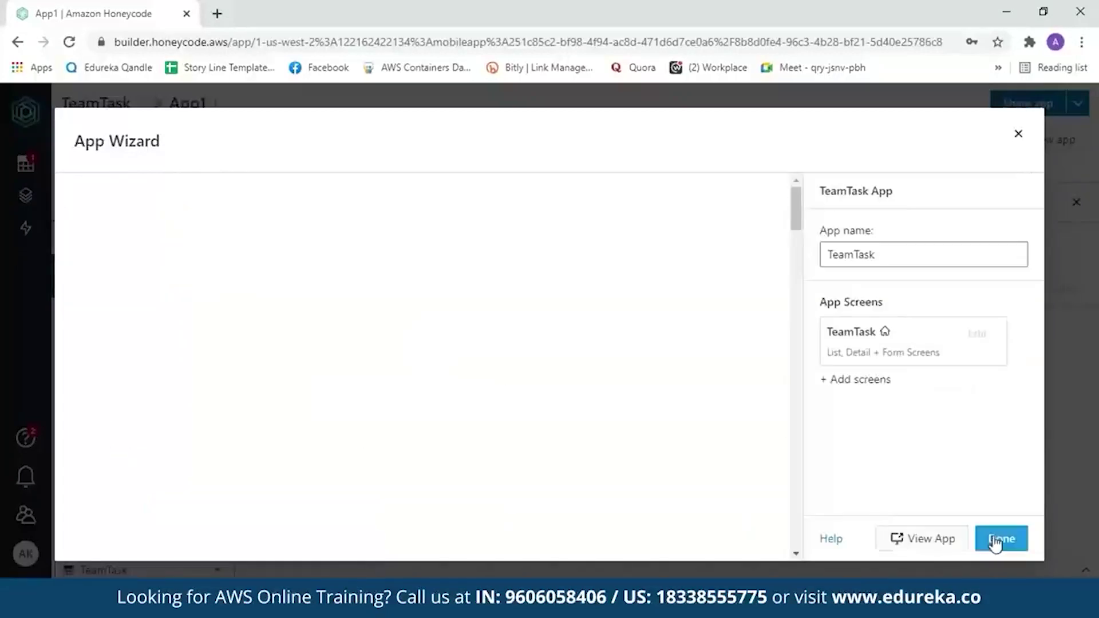
click(923, 540)
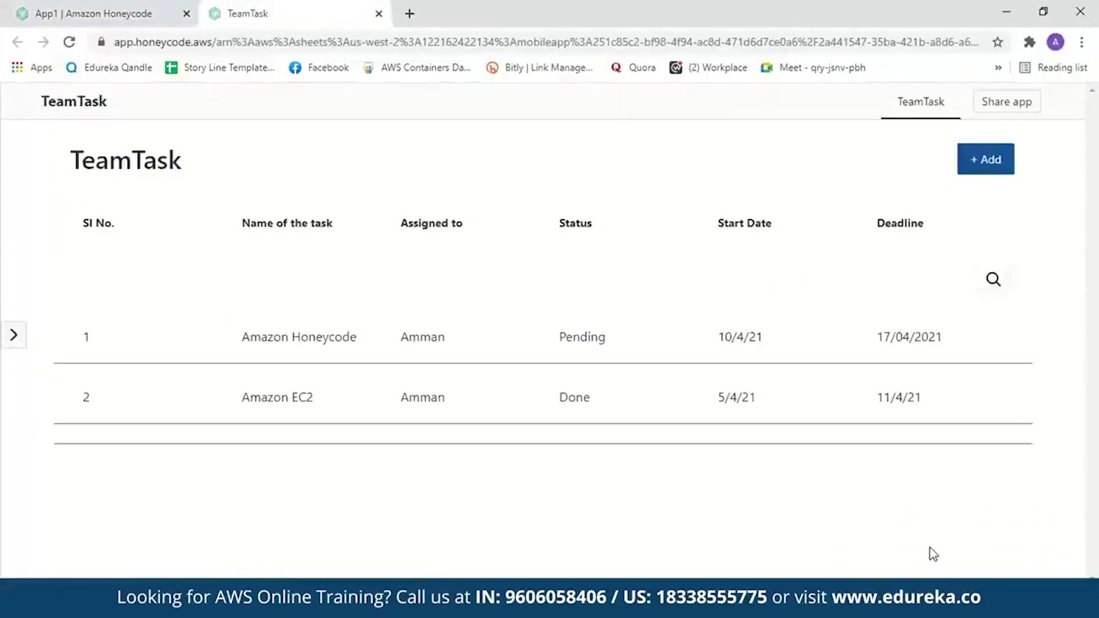
- Try the task list's search and the add-task form, then go back to the list
click(993, 279)
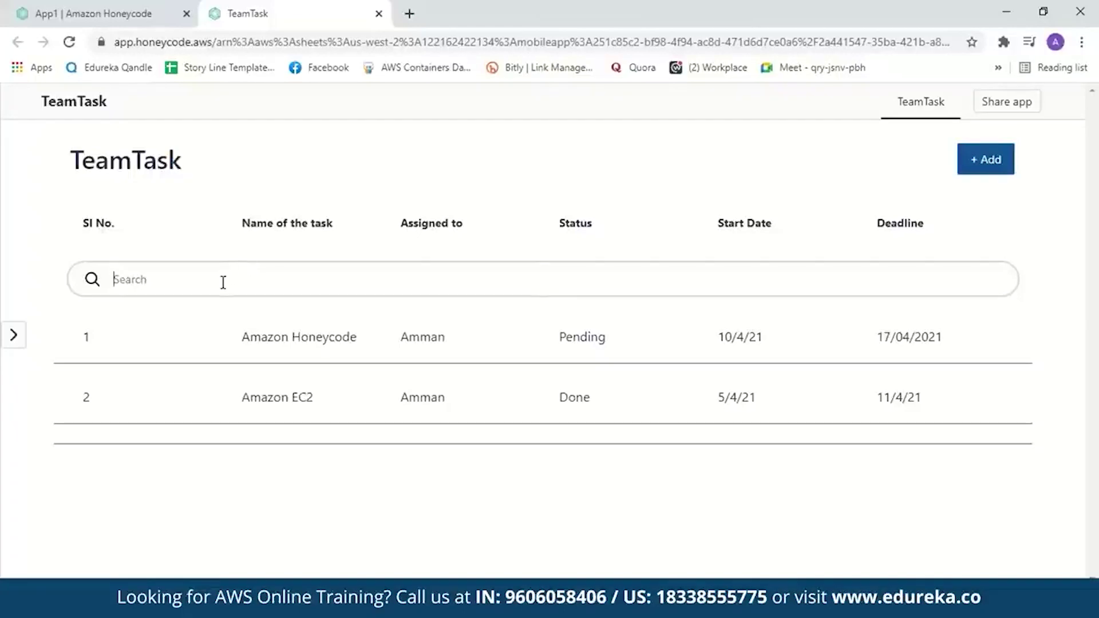
click(992, 166)
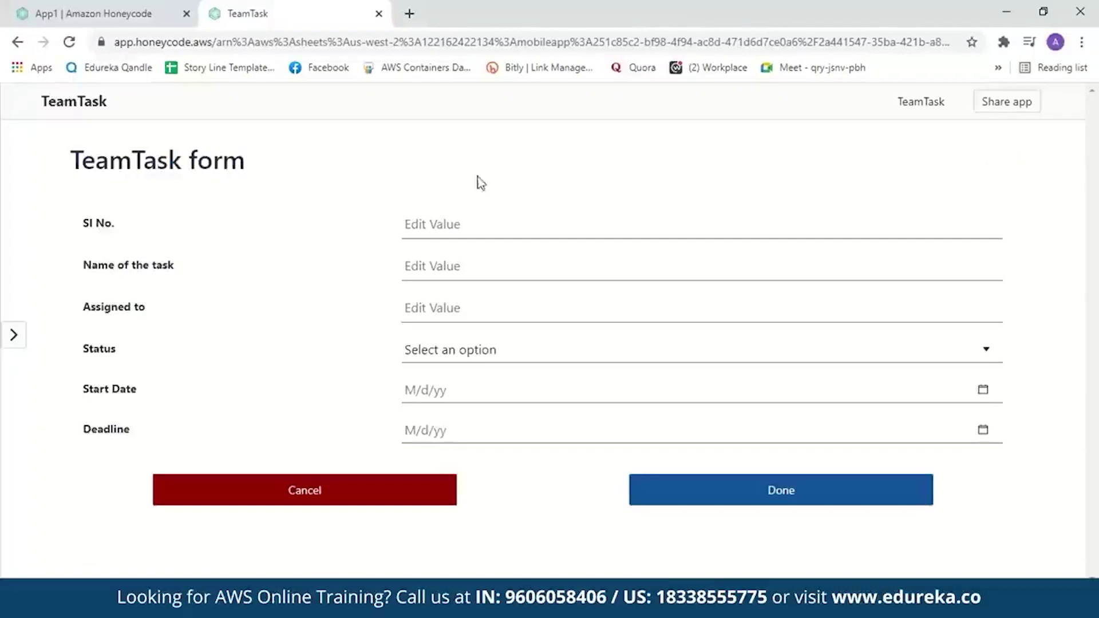
click(18, 42)
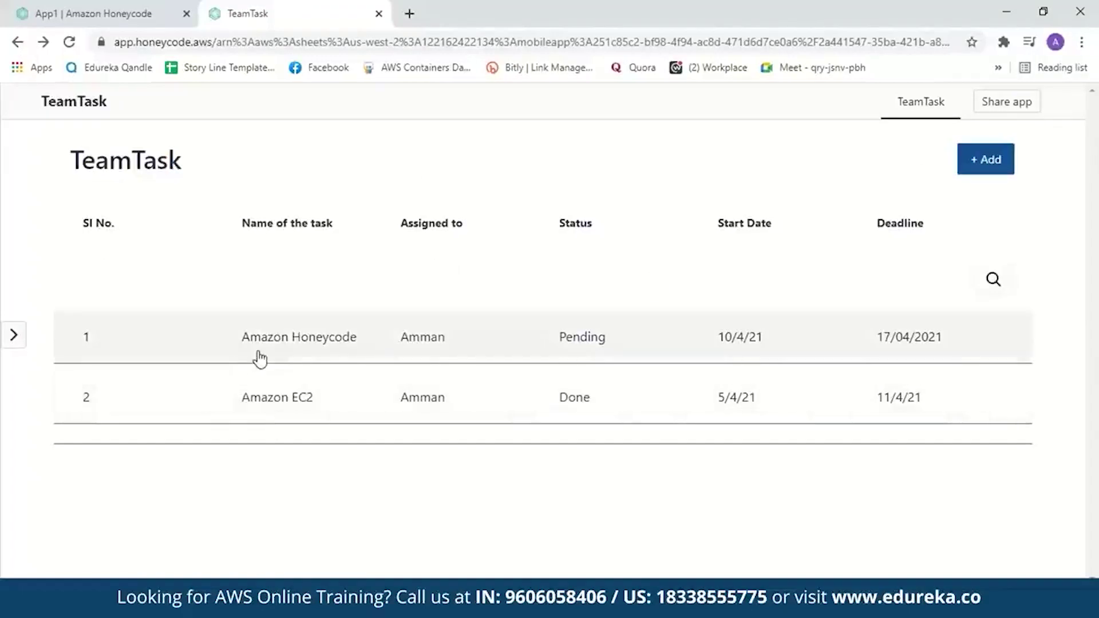
- Change the Amazon Honeycode task's Status from Pending to Done and return to the list
click(258, 356)
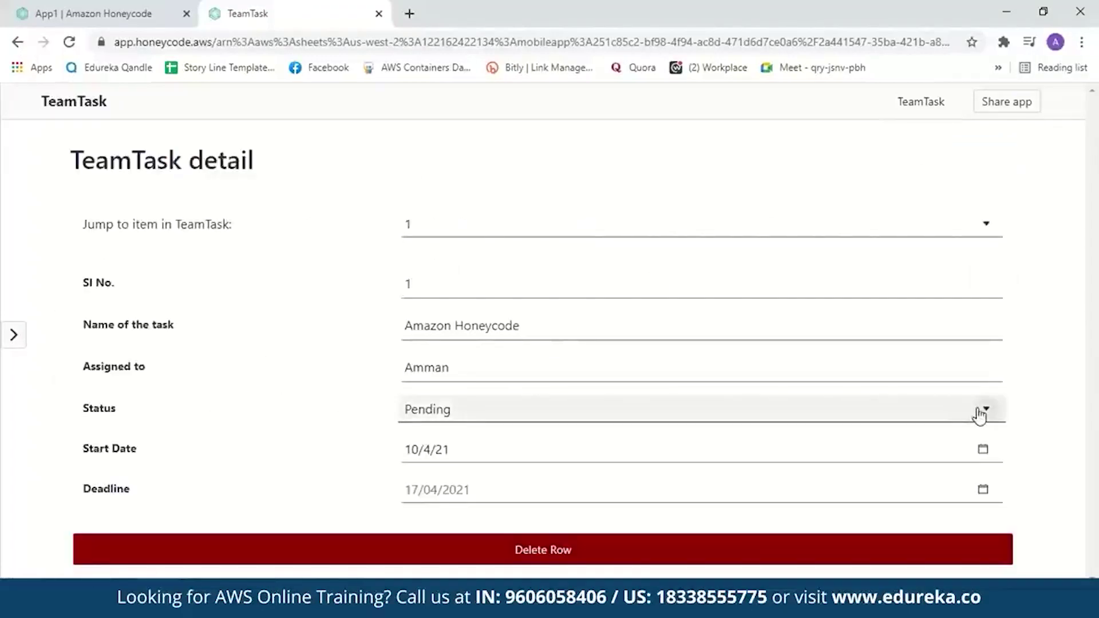
click(979, 410)
click(742, 473)
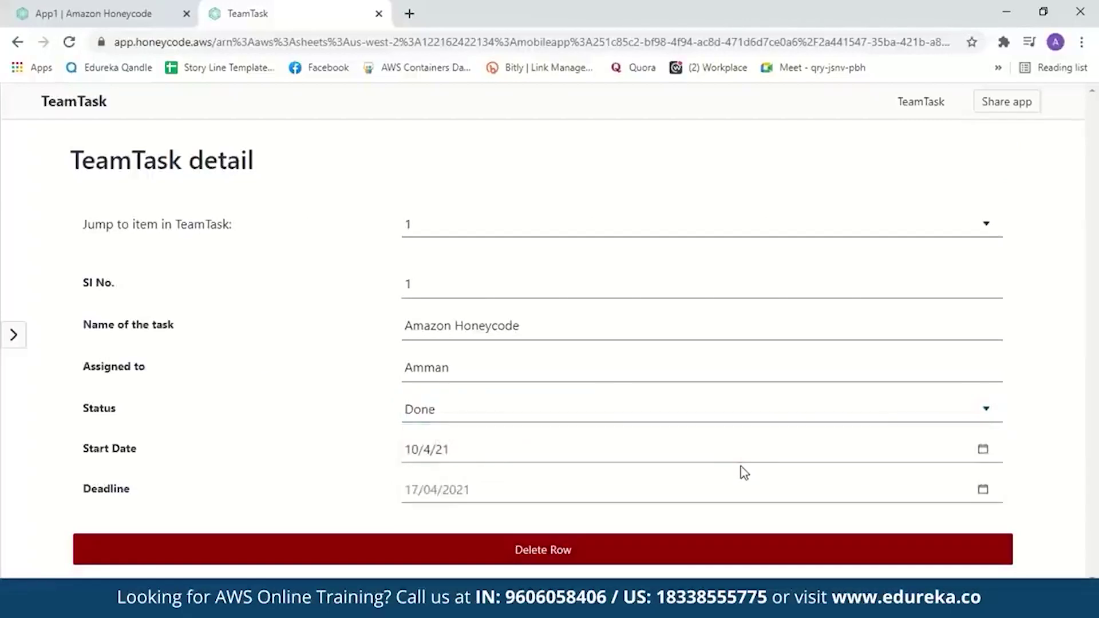
click(18, 41)
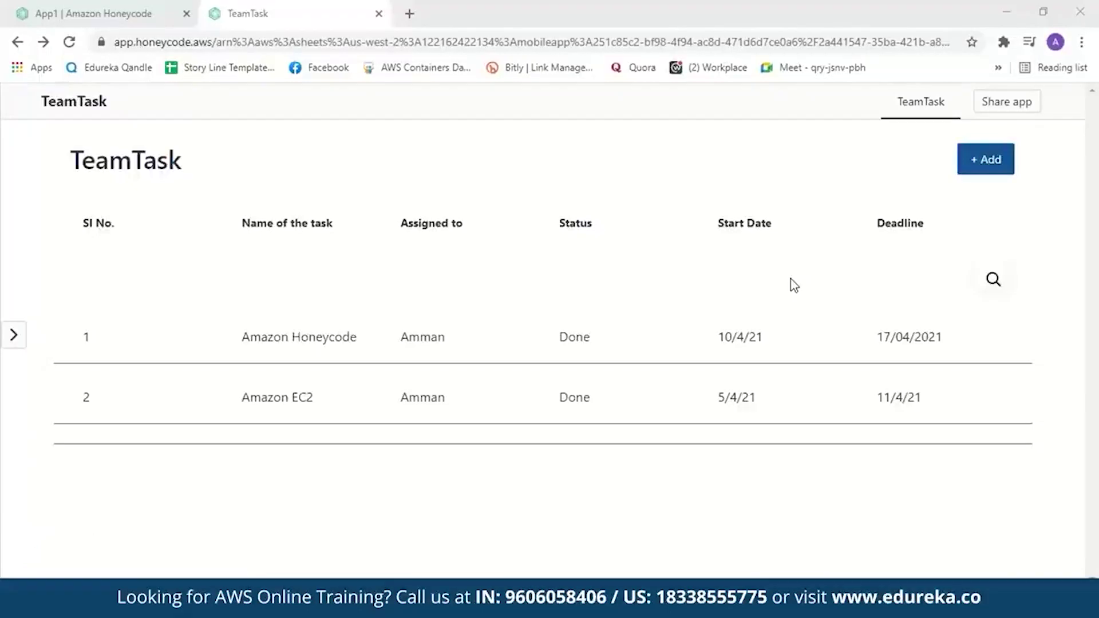
- Close the App Wizard in the App1 builder and create a new automation, Automation1
click(91, 11)
click(1018, 137)
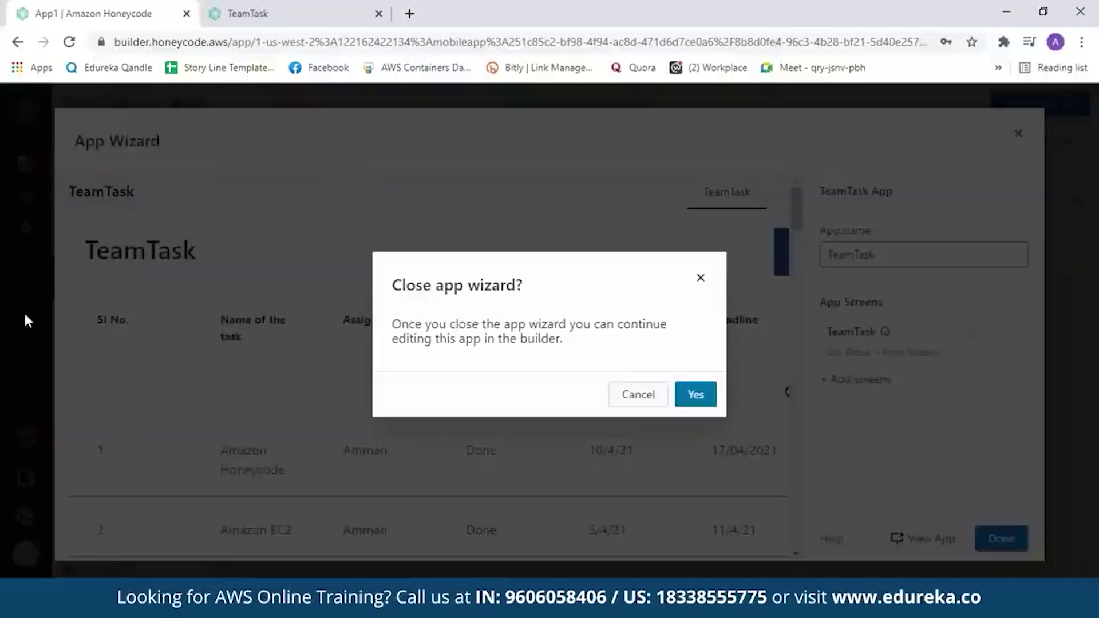
click(695, 395)
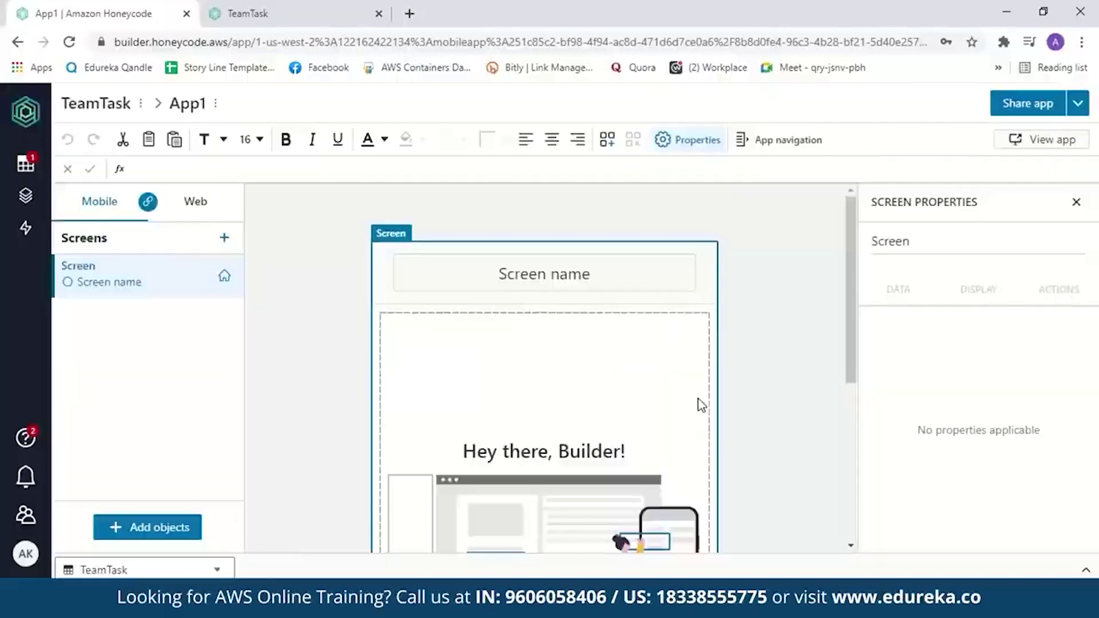
click(21, 240)
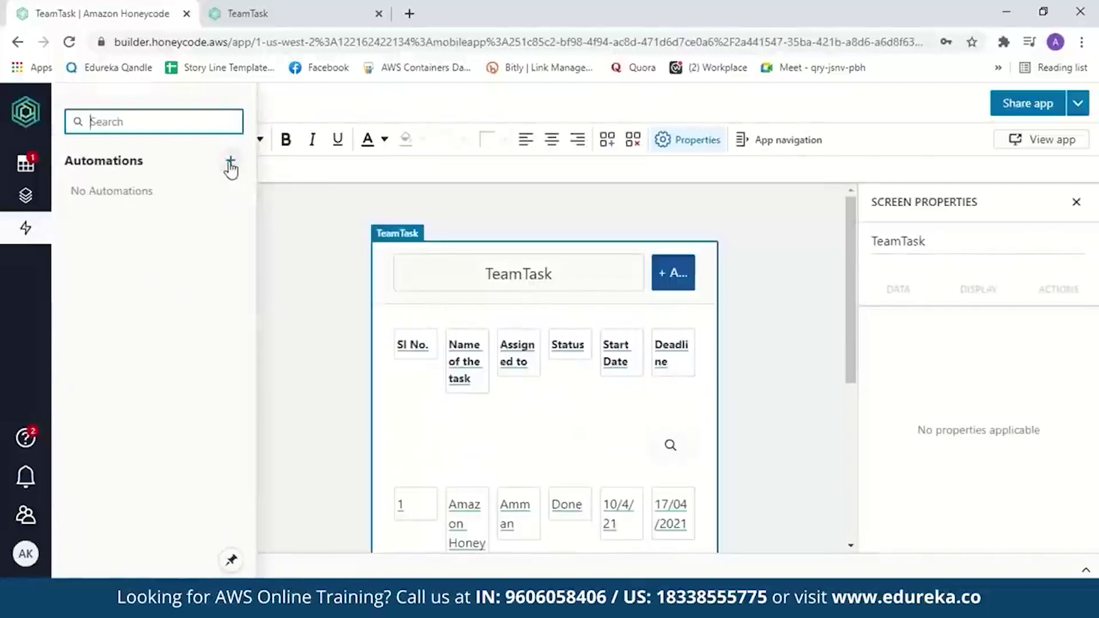
click(230, 161)
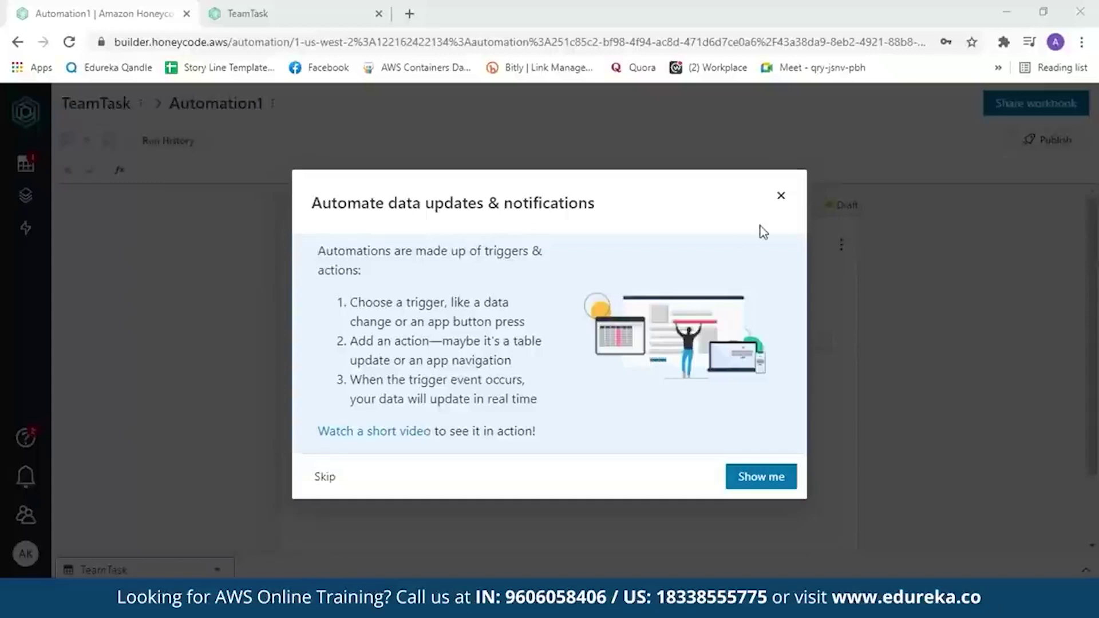
- Dismiss the automation intro, browse the action options, and return to the TeamTask app tab
click(781, 196)
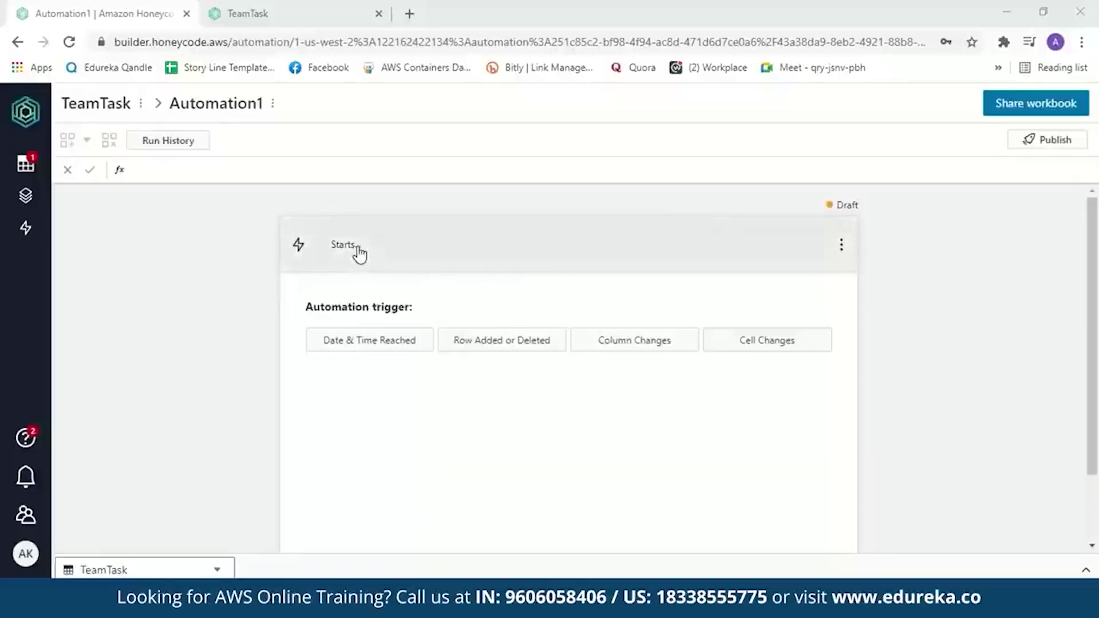
click(359, 252)
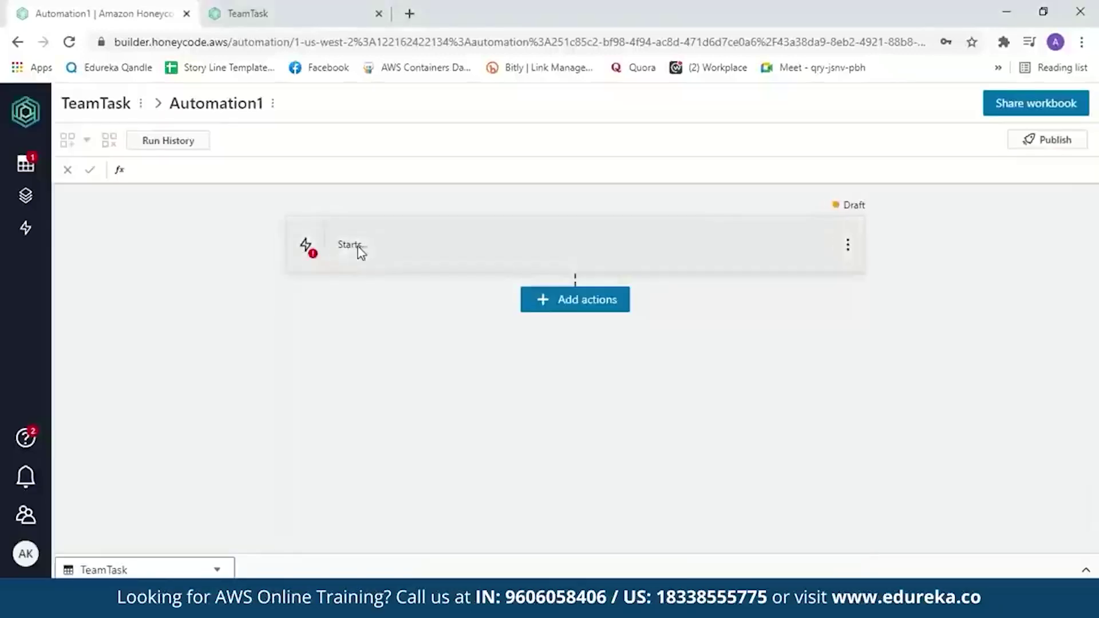
click(564, 303)
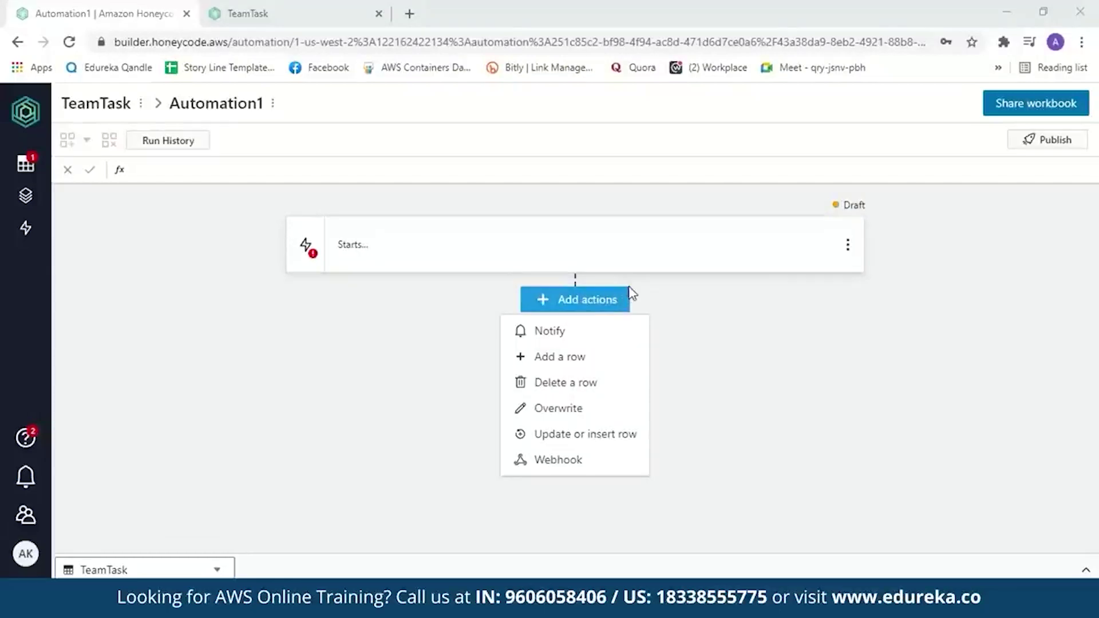
click(244, 16)
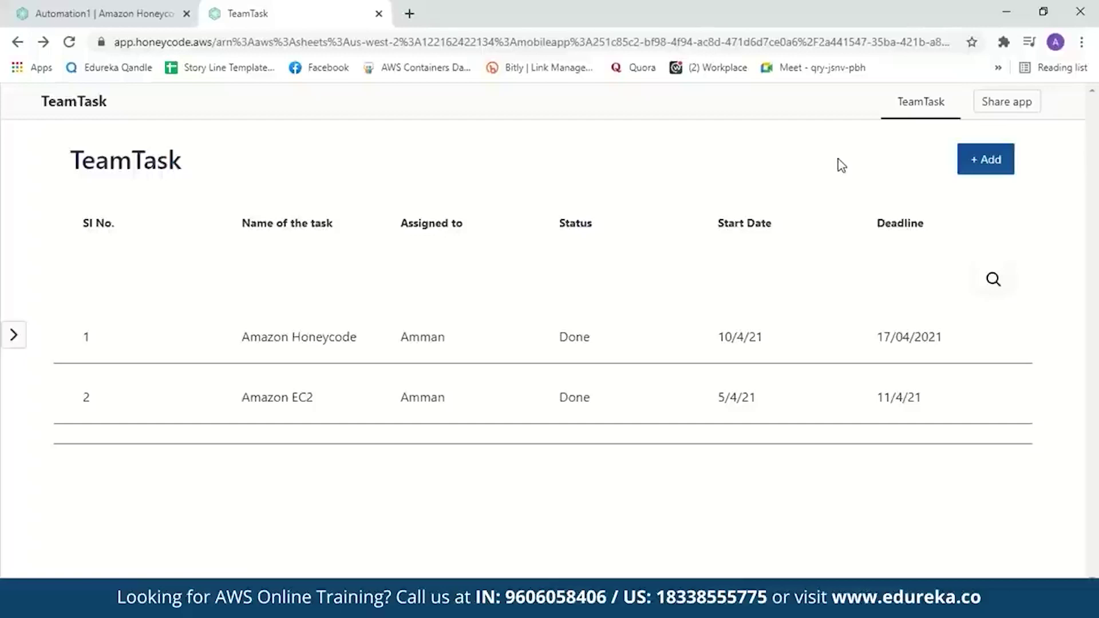
click(1003, 105)
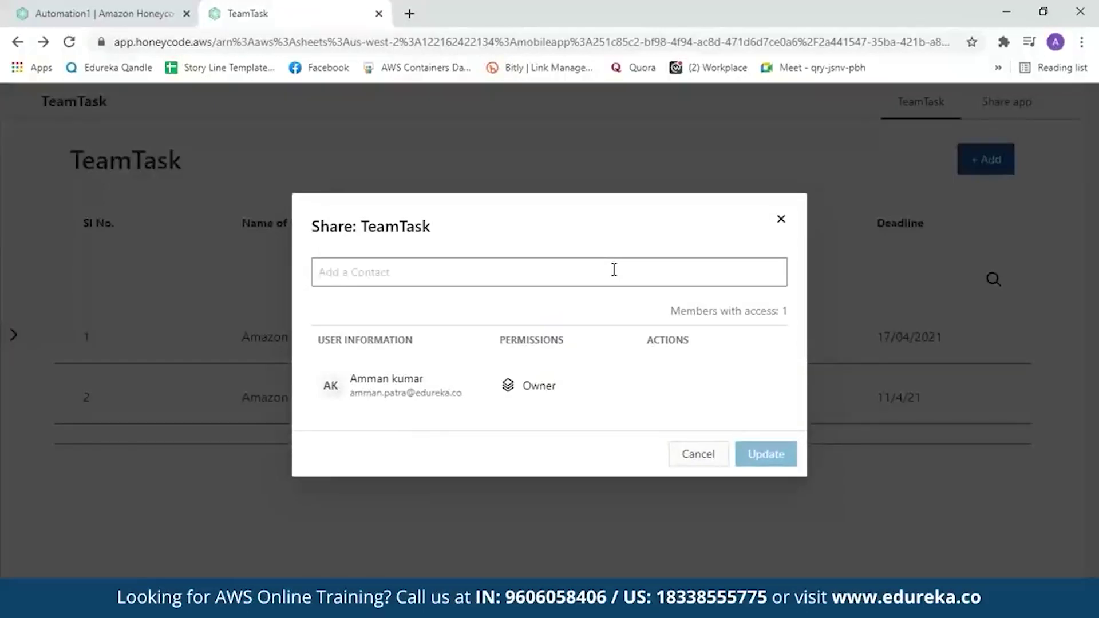
click(693, 455)
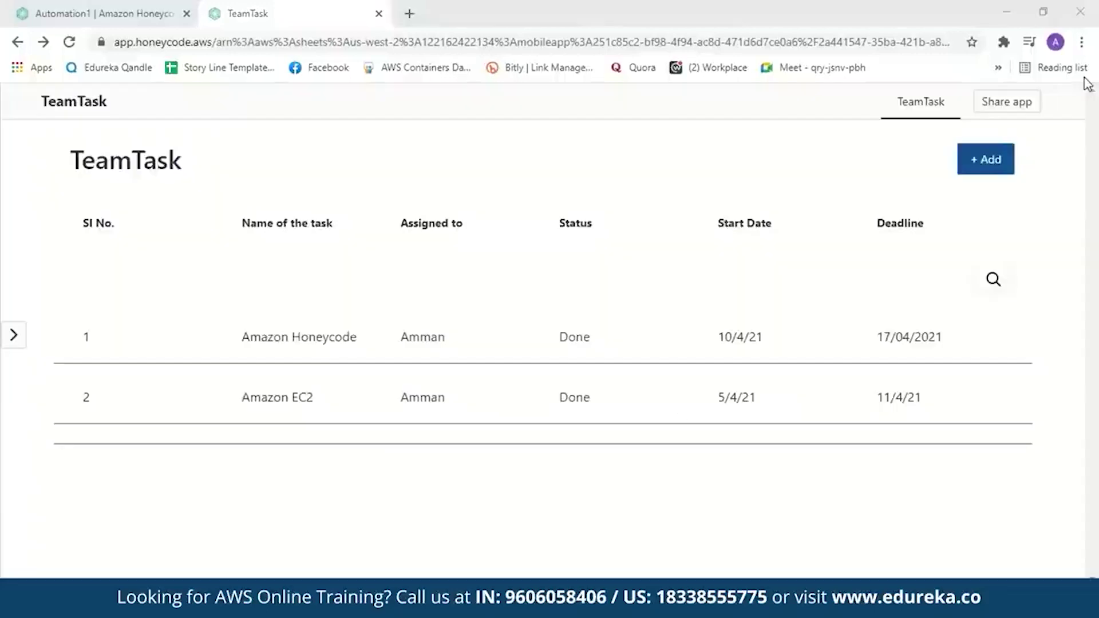